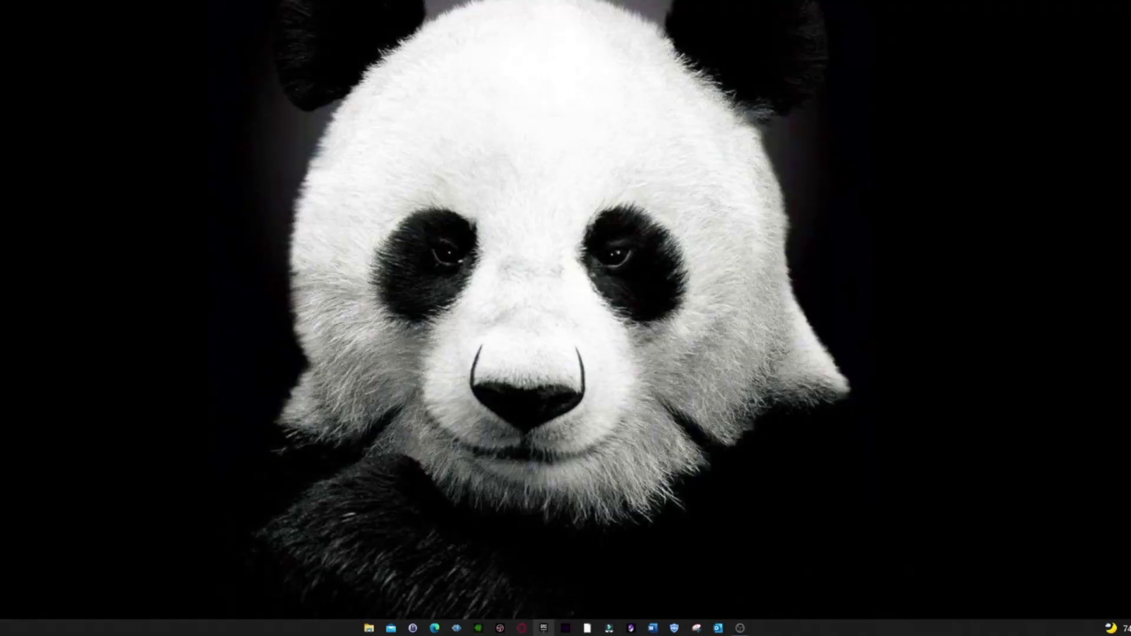
# Step: Open the SideQuest download page in the Opera GX browser and download the Windows 10 x64 installer to the Downloads folder
pyautogui.click(522, 630)
pyautogui.moveTo(522, 629)
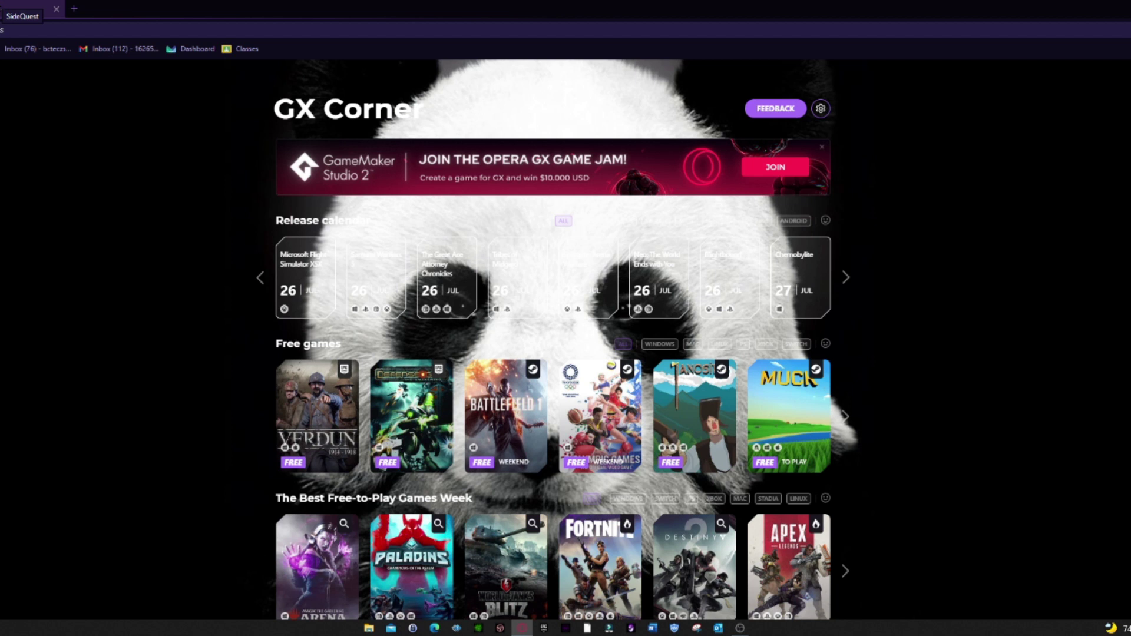
pyautogui.click(22, 8)
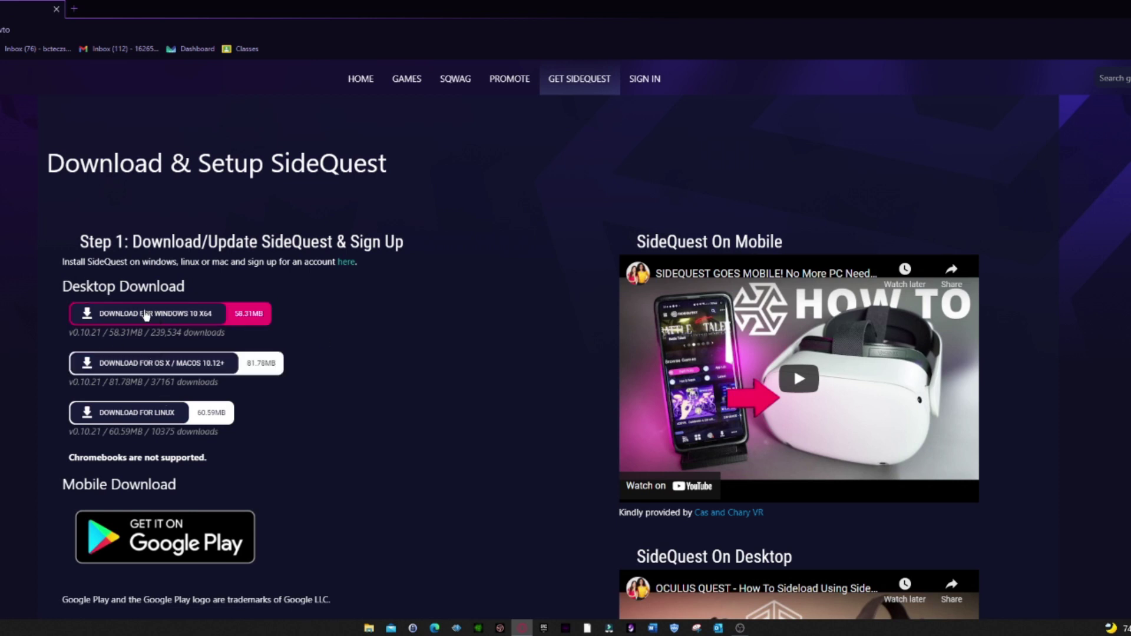
pyautogui.click(165, 319)
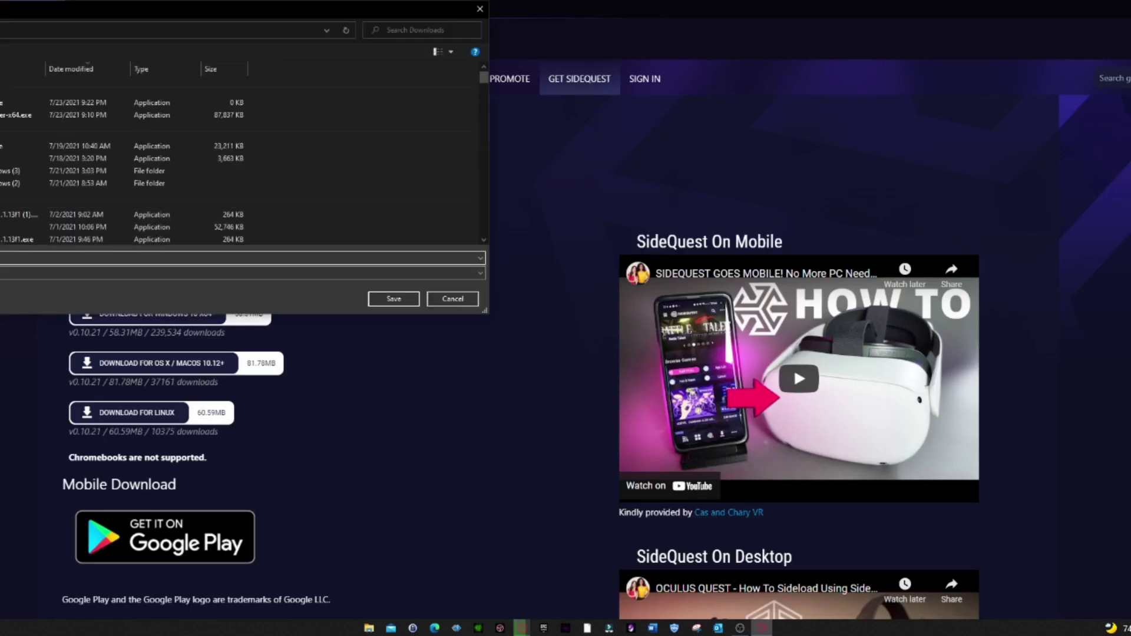
pyautogui.click(412, 302)
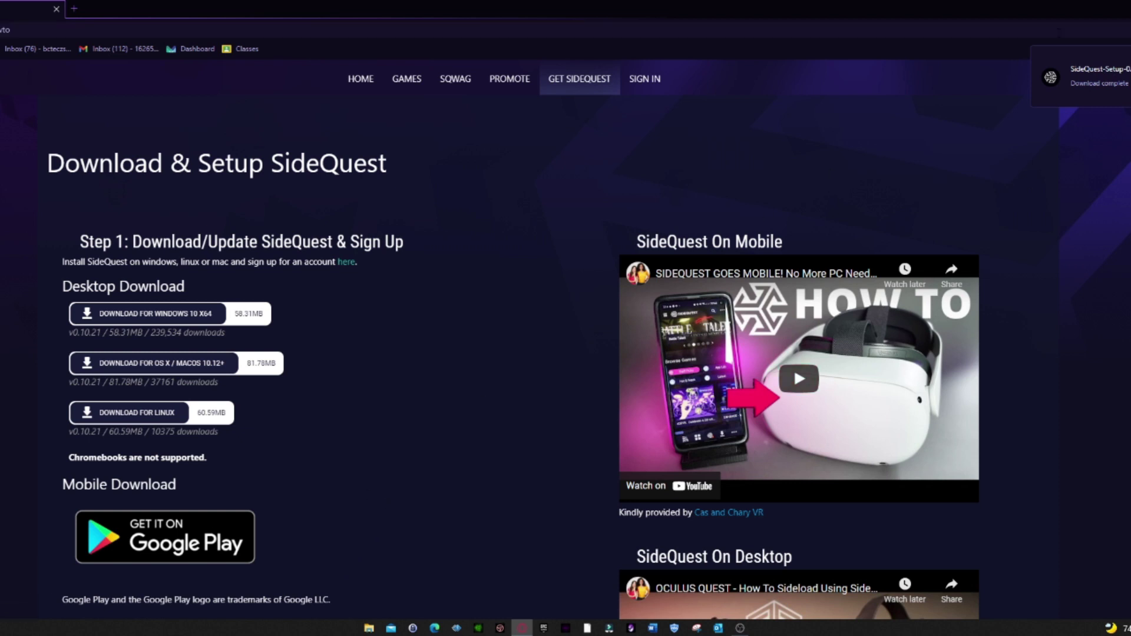
# Step: Run the downloaded SideQuest setup, install it for the current user only in the default folder, and finish with Run SideQuest enabled
pyautogui.click(1114, 83)
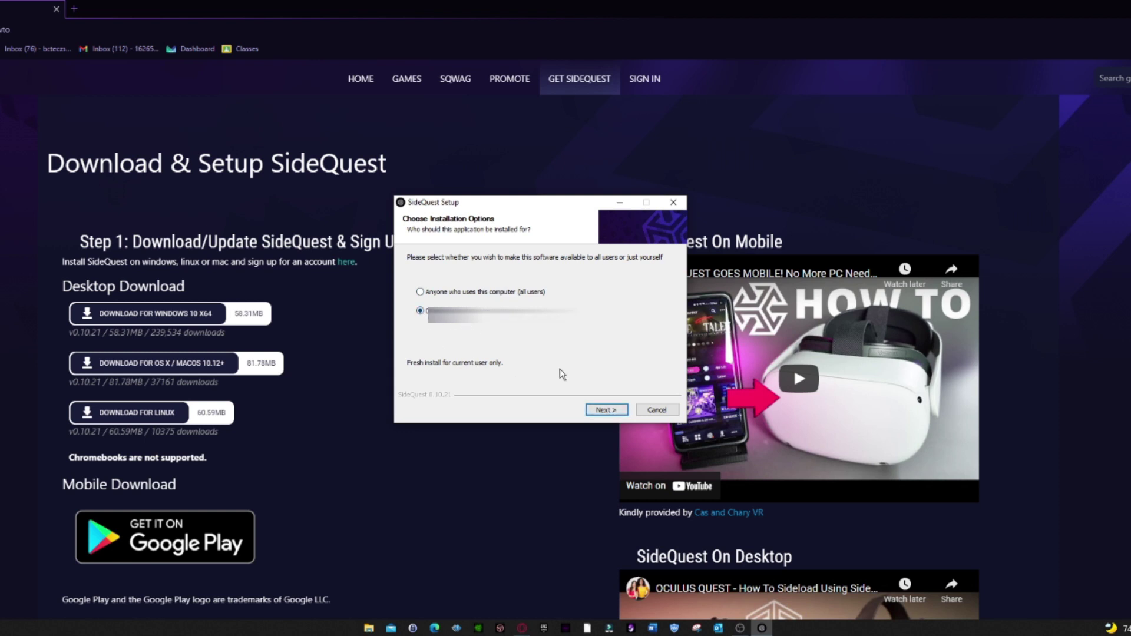
pyautogui.click(617, 410)
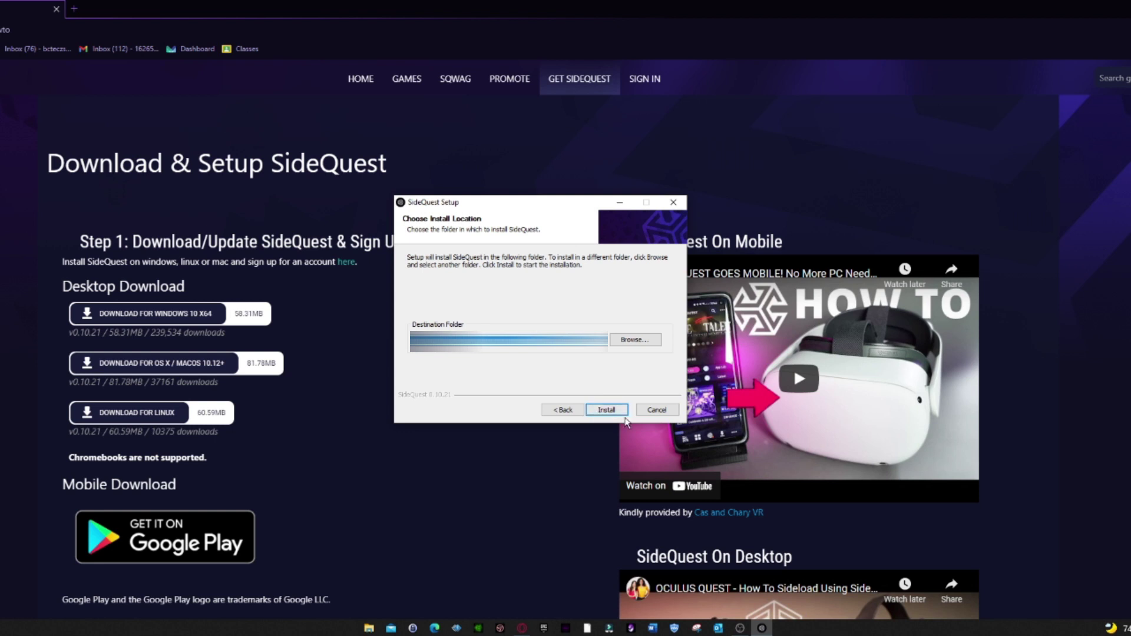
pyautogui.click(608, 409)
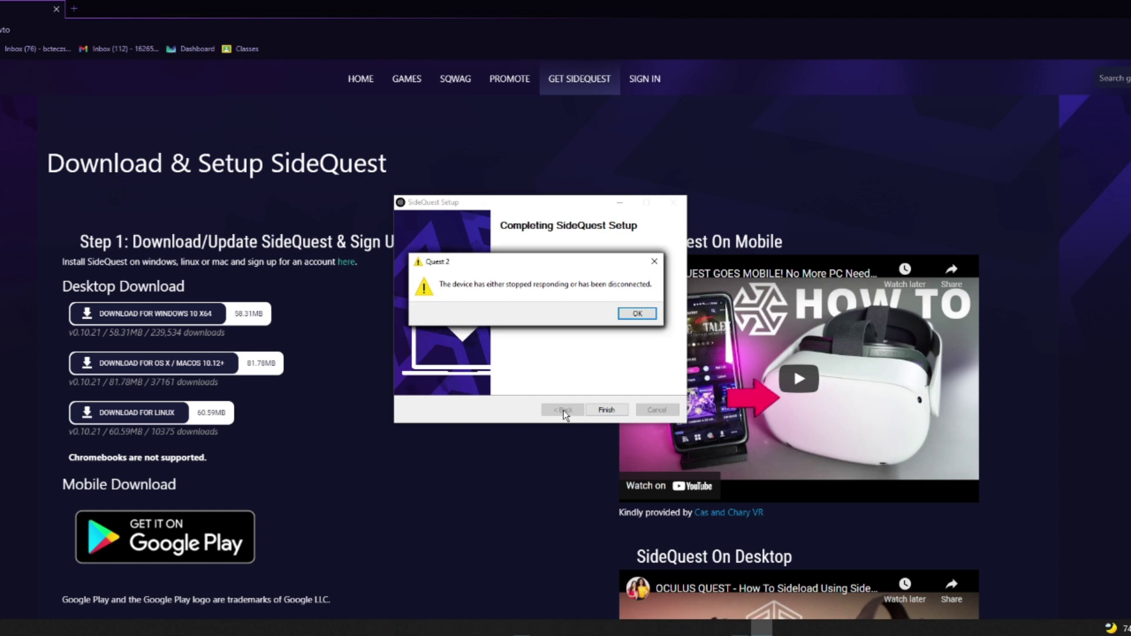
pyautogui.click(635, 316)
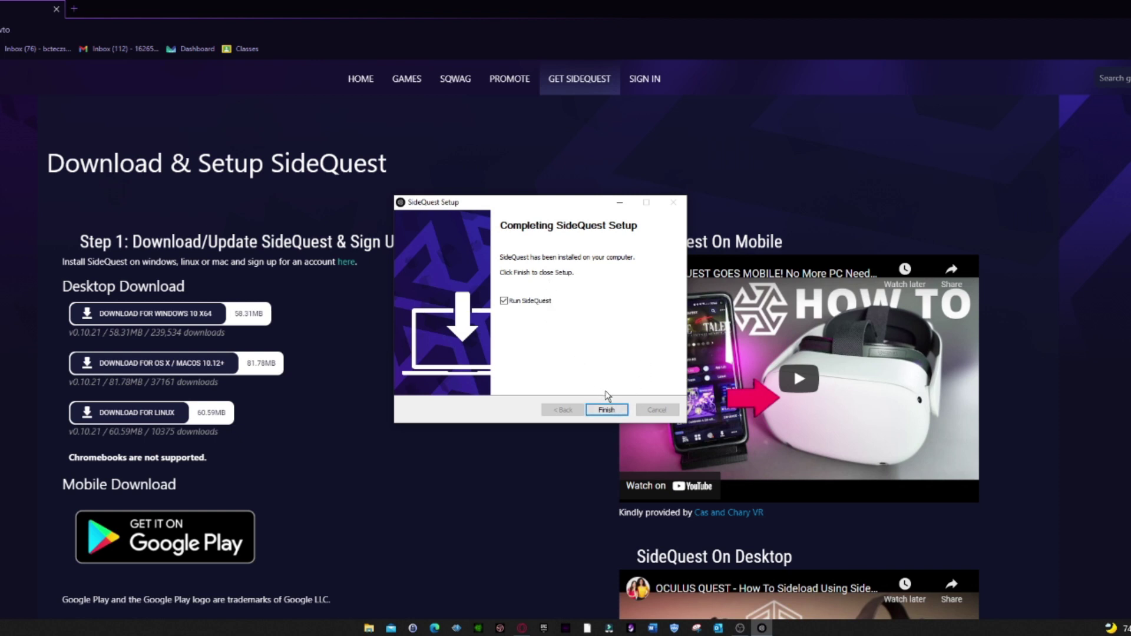
pyautogui.click(606, 411)
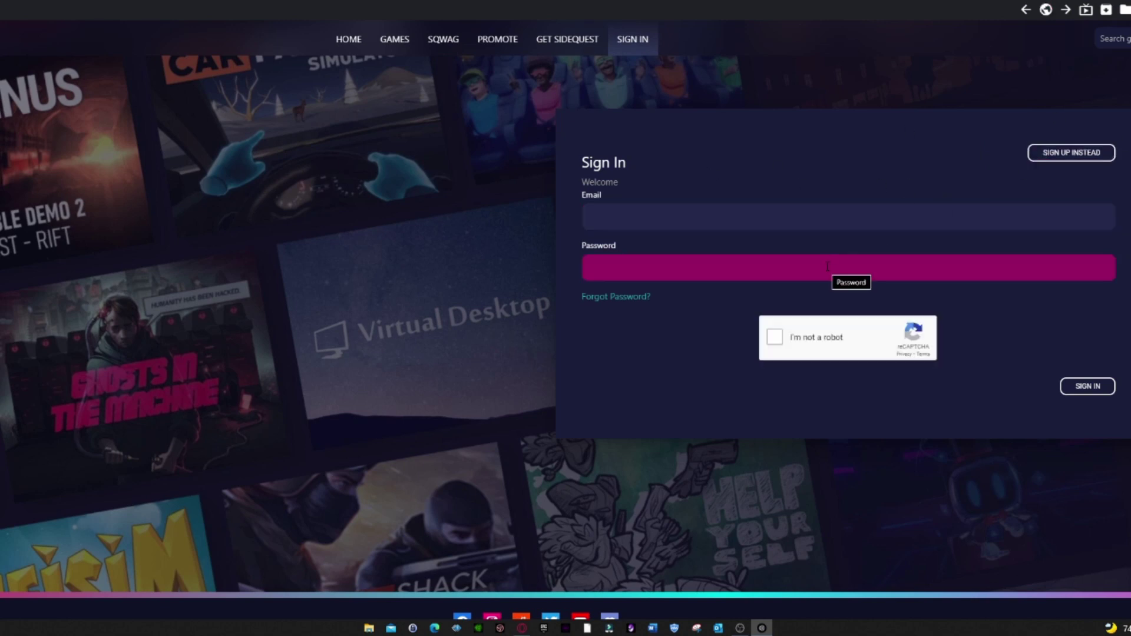
# Step: Sign in to SideQuest with the account email and password, completing the reCAPTCHA check
pyautogui.click(745, 219)
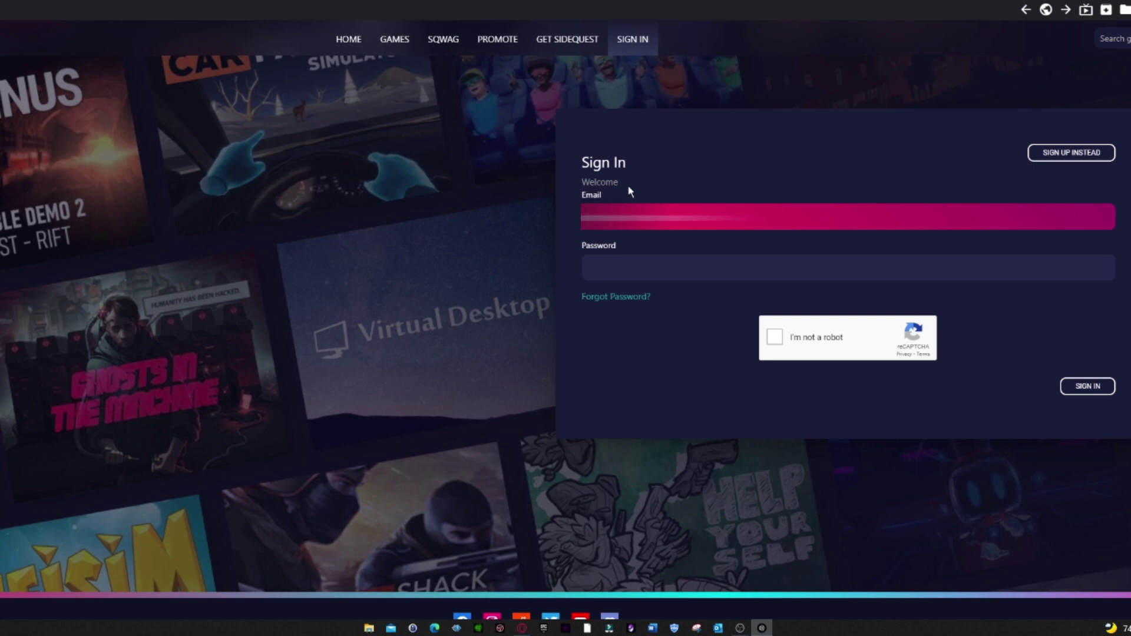
pyautogui.click(621, 270)
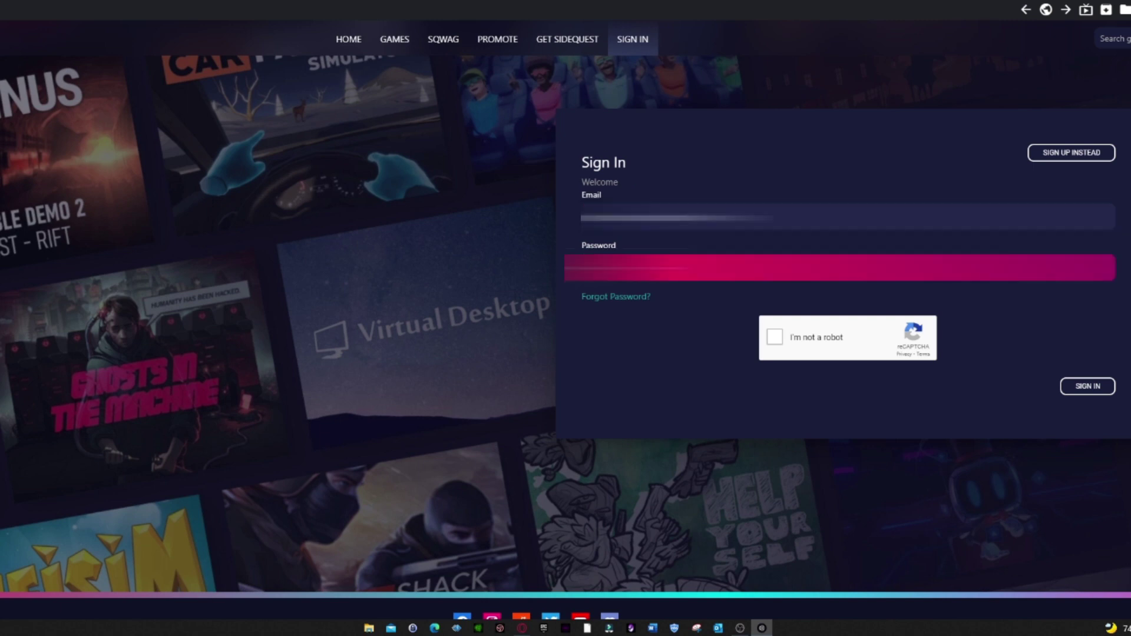
pyautogui.click(775, 337)
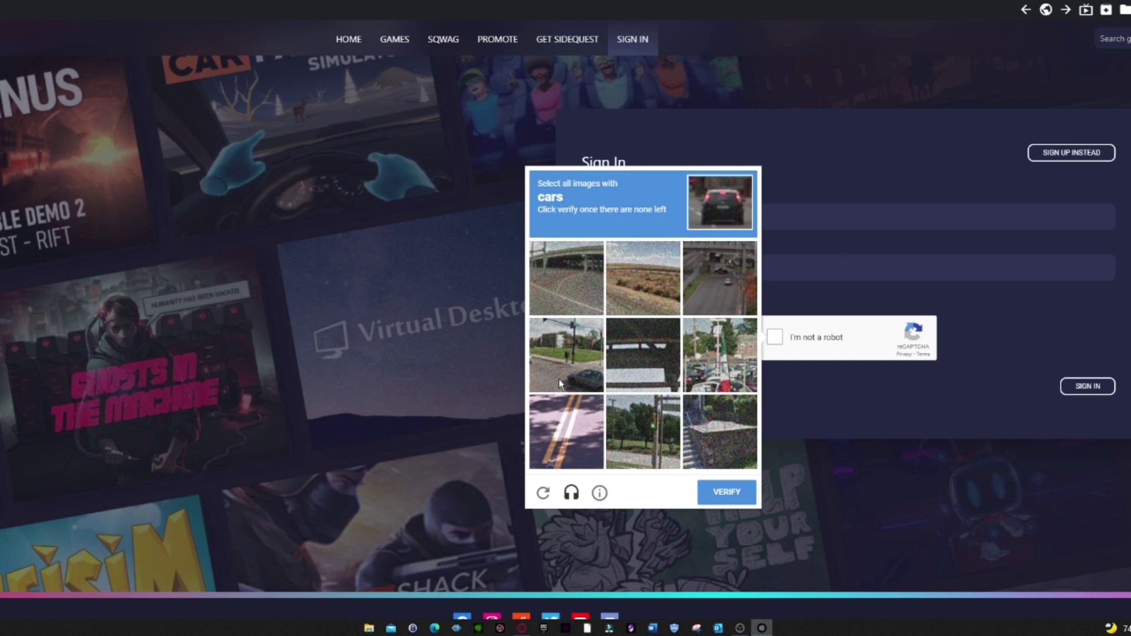
pyautogui.click(725, 495)
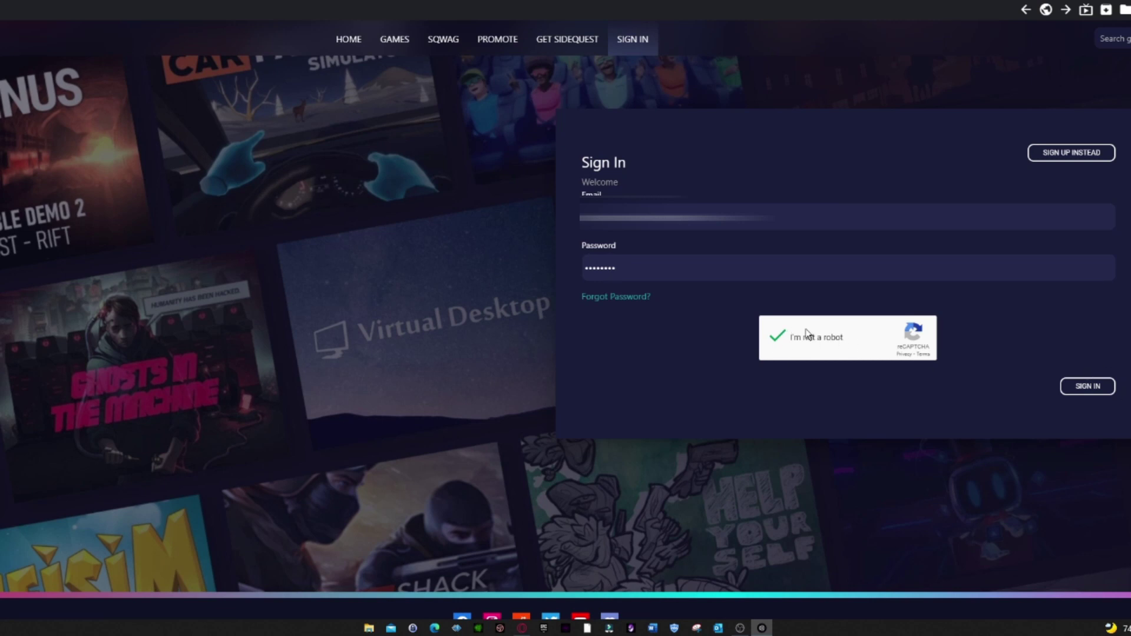
pyautogui.click(1087, 389)
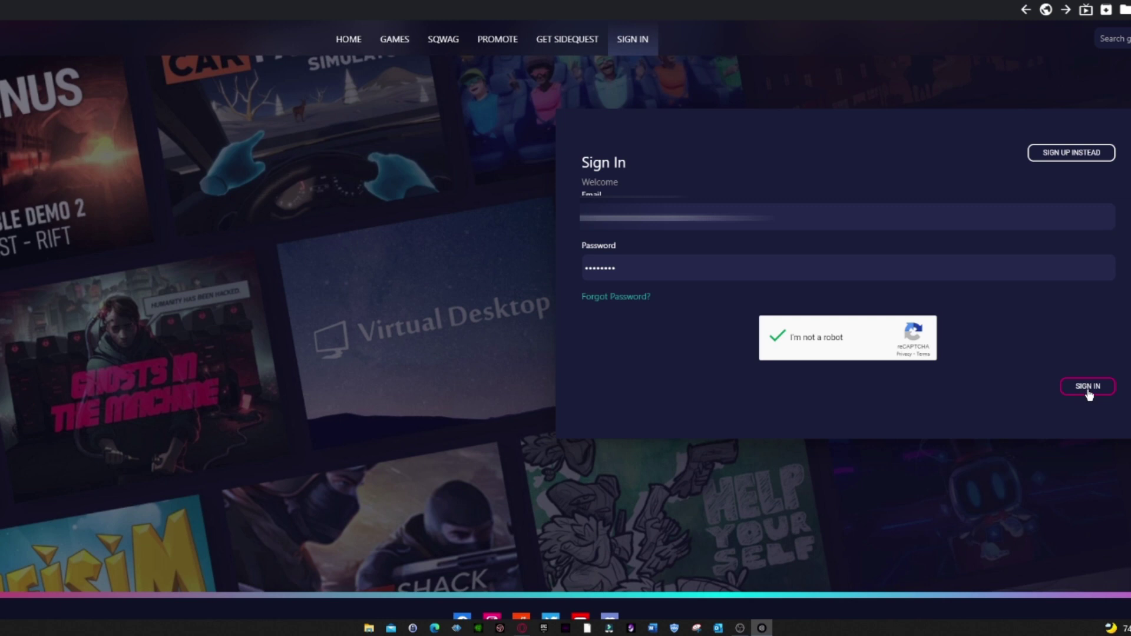
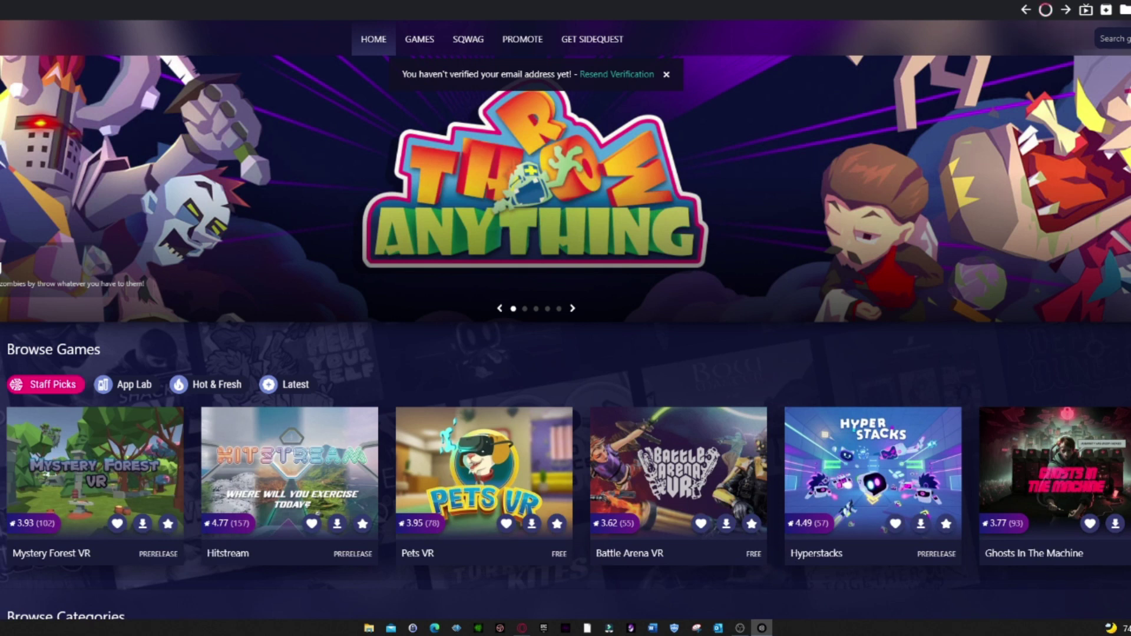
# Step: Close SideQuest and confirm the exit
pyautogui.click(1087, 39)
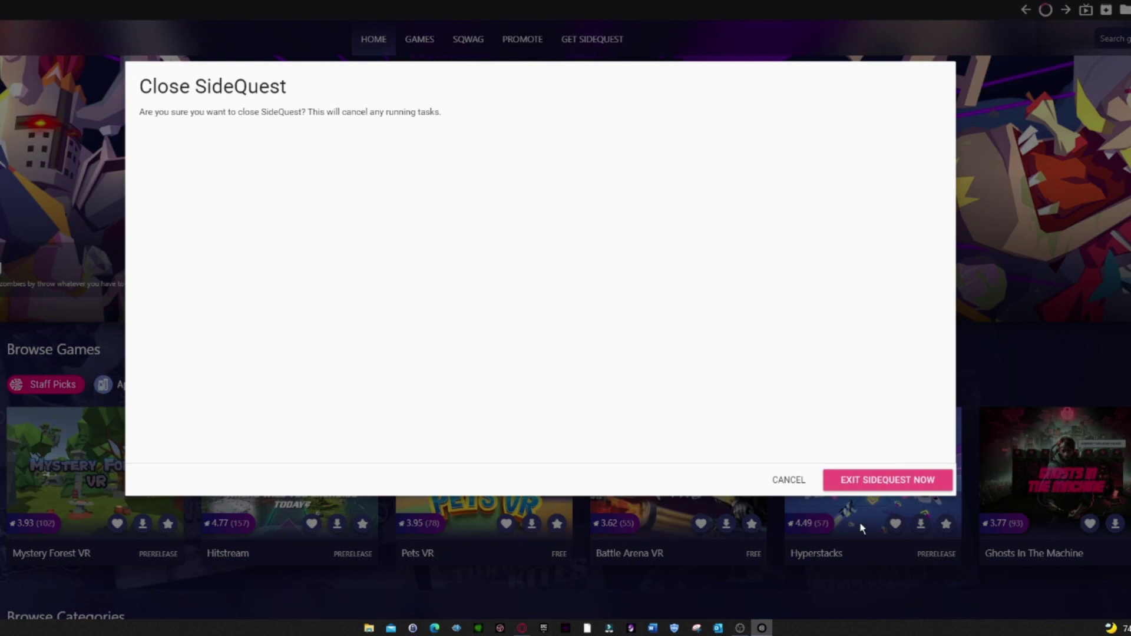
pyautogui.click(880, 486)
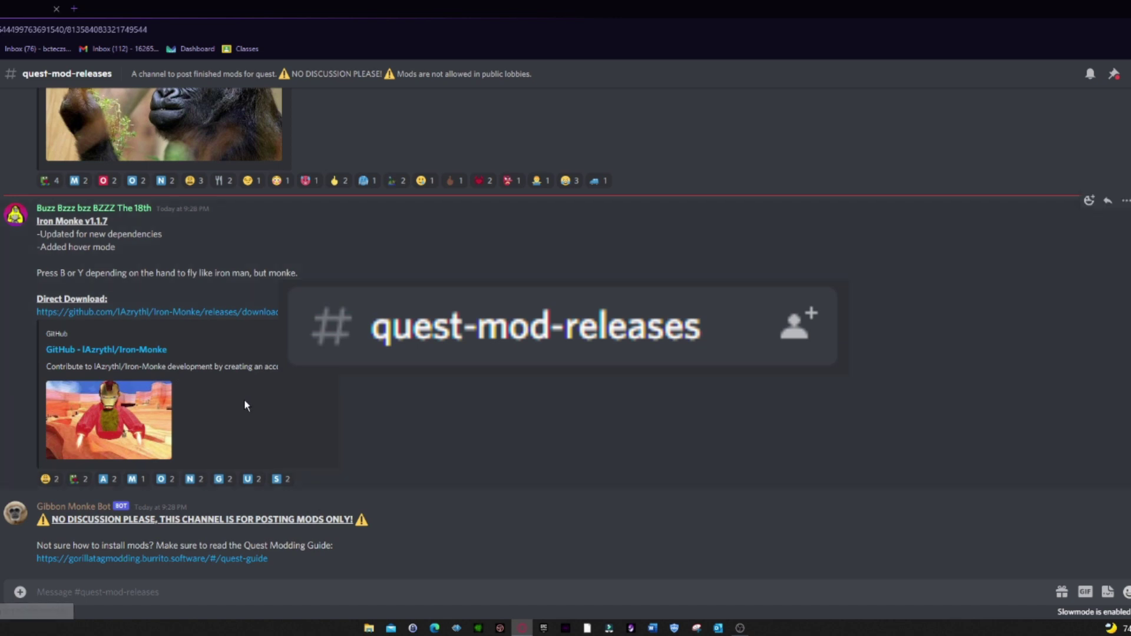
# Step: Find the QuestPatcher 2.2.2 post in the quest-mod-releases Discord channel and open its GitHub release page
pyautogui.scroll(3, 268, 430)
pyautogui.scroll(-3, 254, 424)
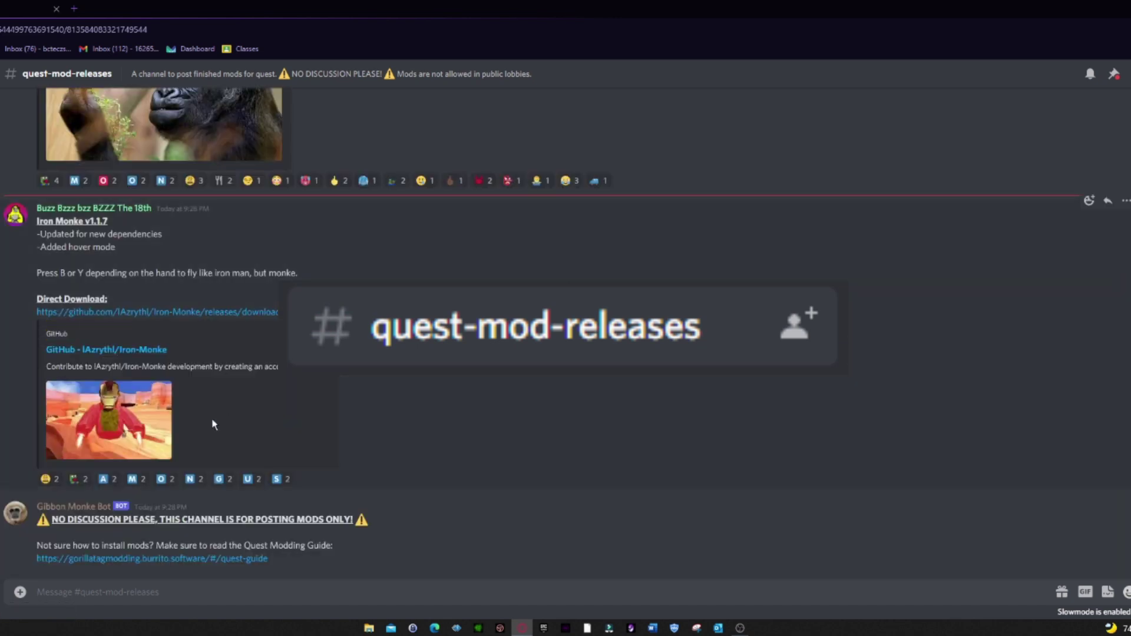
pyautogui.scroll(12, 211, 418)
pyautogui.scroll(10, 211, 404)
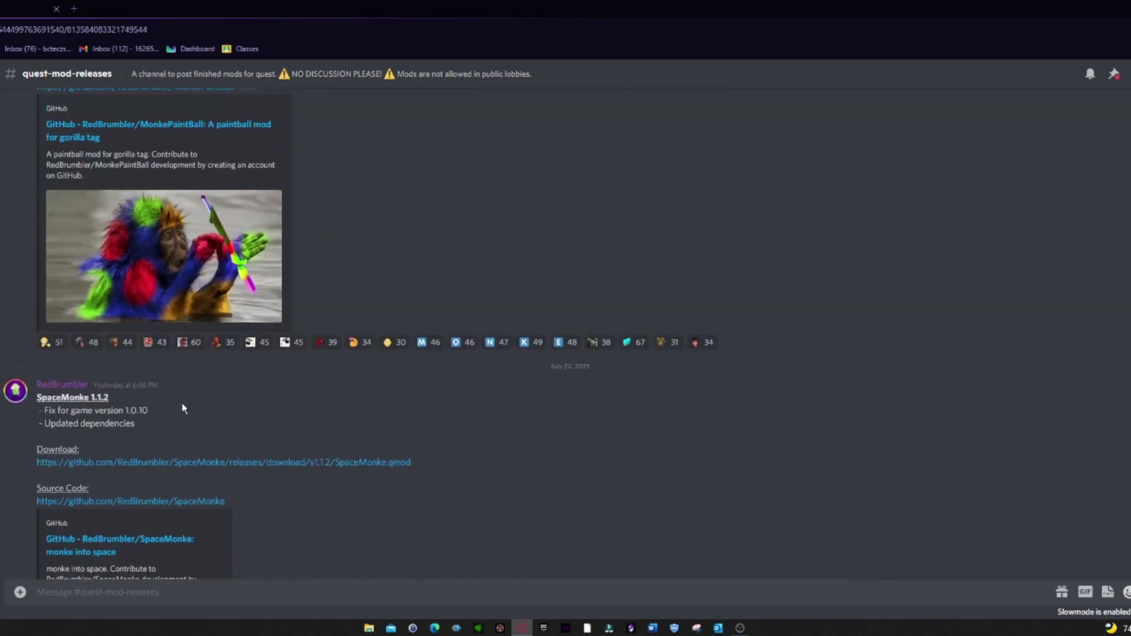
pyautogui.scroll(1, 154, 286)
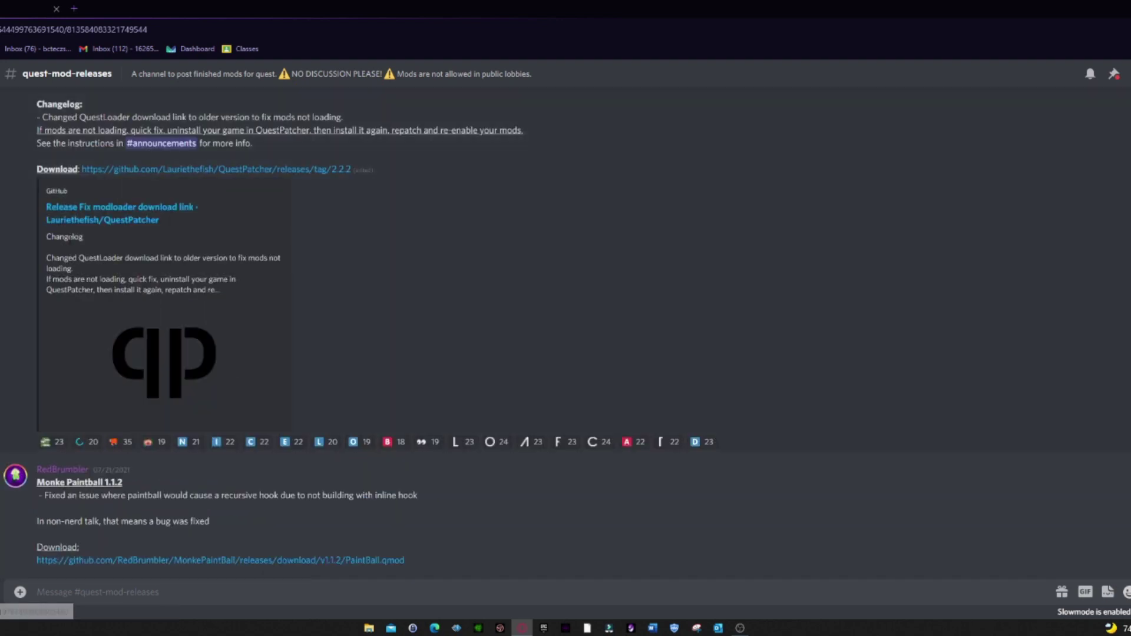
pyautogui.click(136, 171)
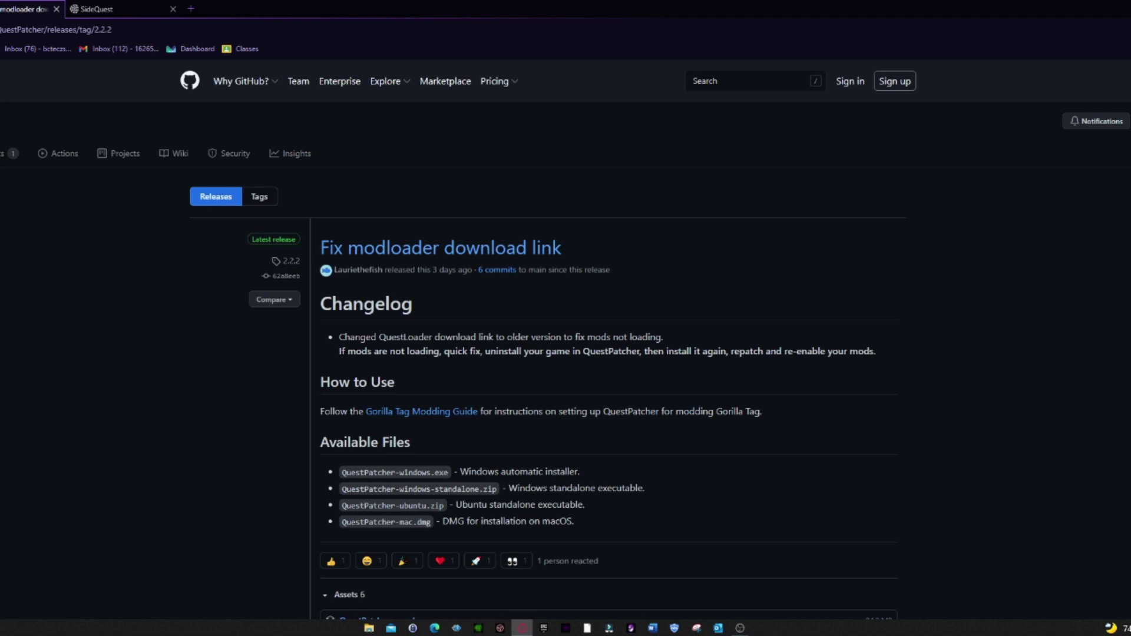
pyautogui.hotkey('ctrl', 'shift', 'Tab')
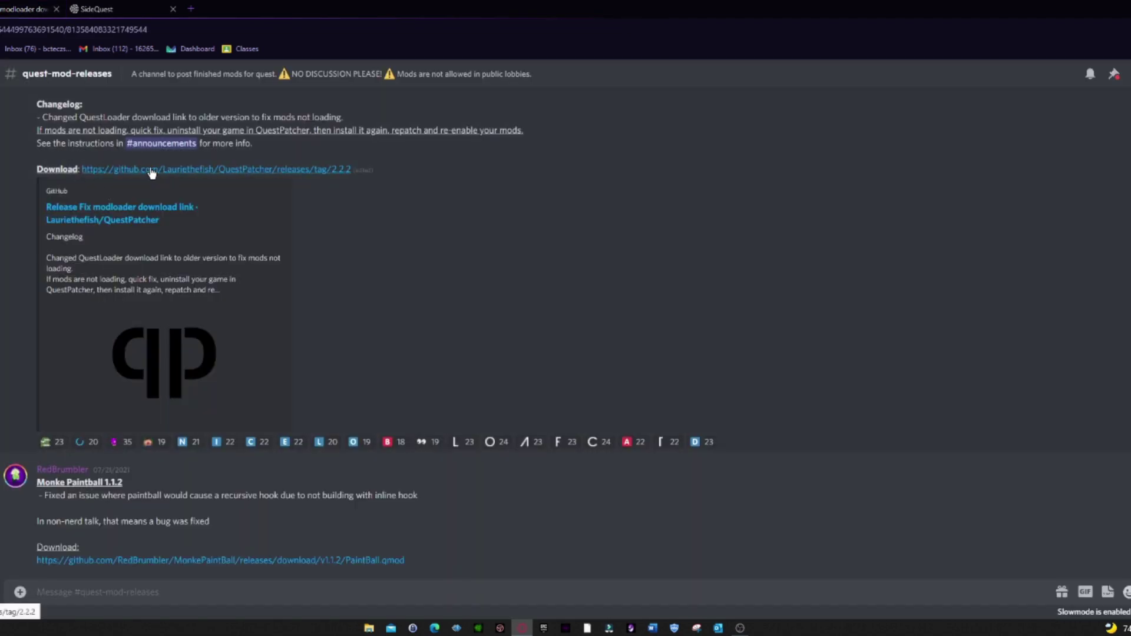
pyautogui.scroll(3, 152, 172)
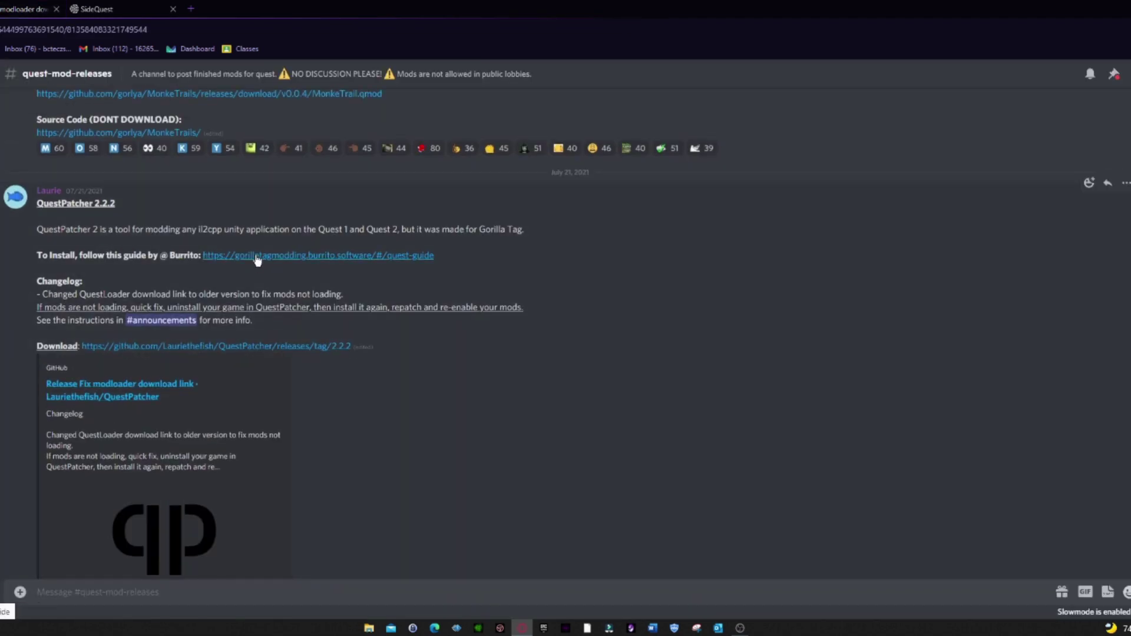
pyautogui.scroll(-1, 164, 351)
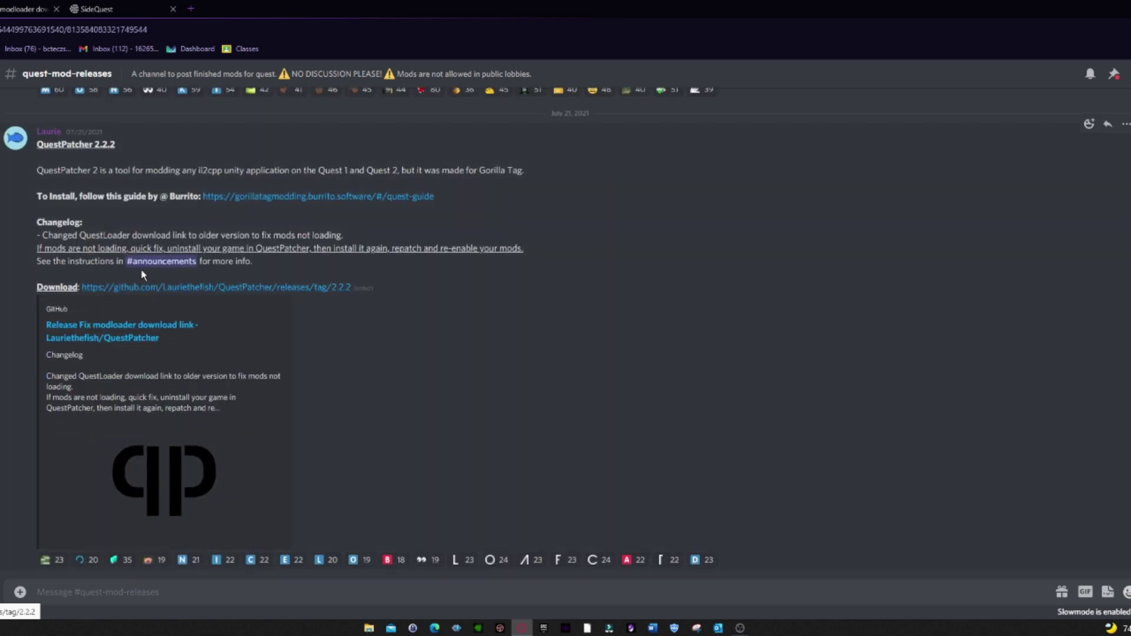
pyautogui.click(24, 6)
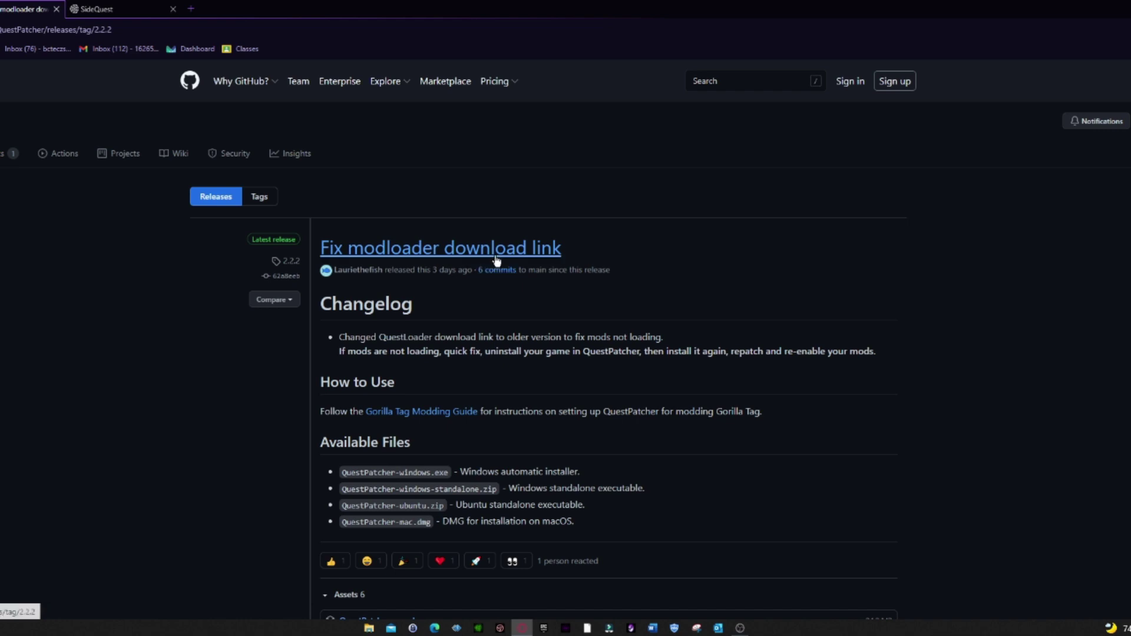
# Step: Download QuestPatcher-windows.exe from the release assets and save it in the Downloads folder
pyautogui.scroll(-5, 424, 371)
pyautogui.scroll(5, 401, 319)
pyautogui.scroll(-3, 397, 180)
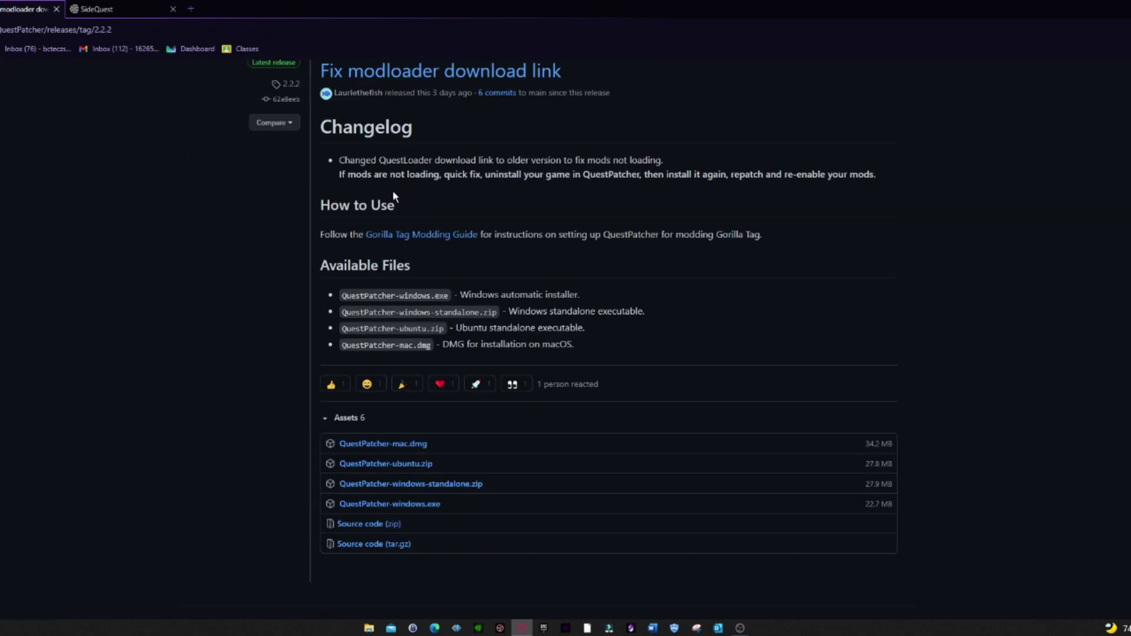
pyautogui.scroll(-1, 394, 354)
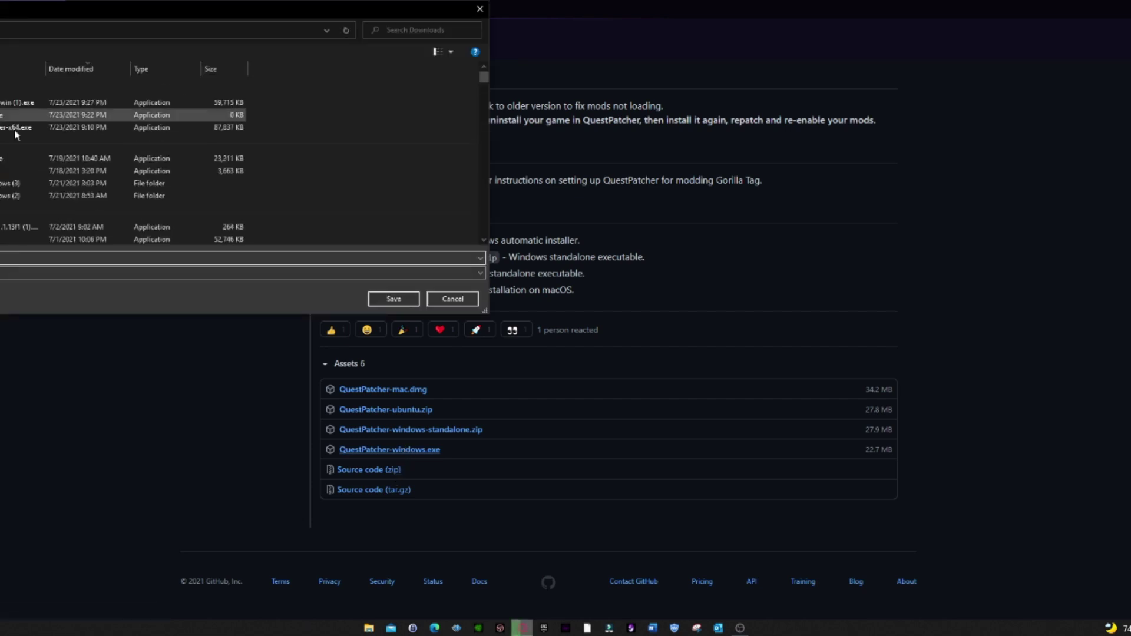
pyautogui.click(398, 298)
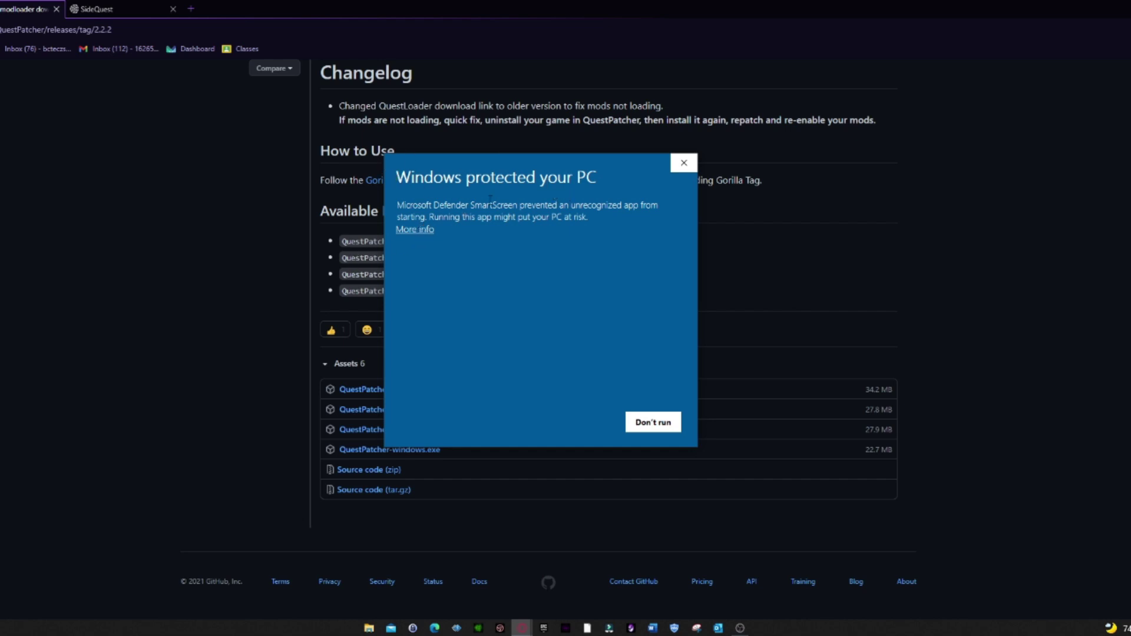
# Step: Allow the QuestPatcher installer to run despite the SmartScreen block and choose to install it for me only
pyautogui.click(409, 231)
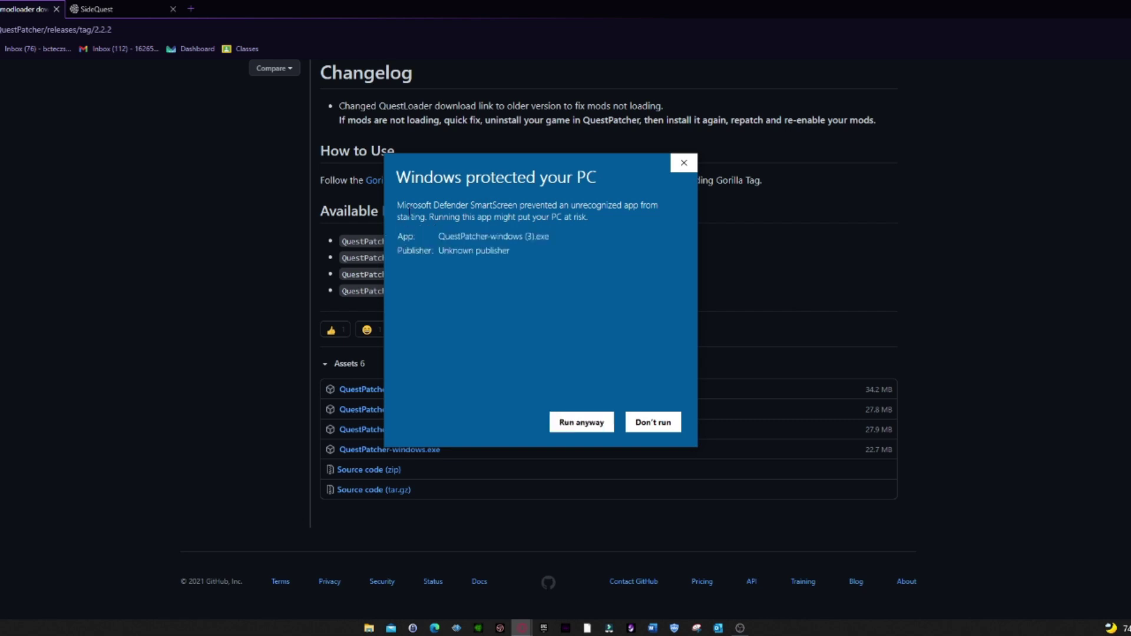
pyautogui.click(603, 423)
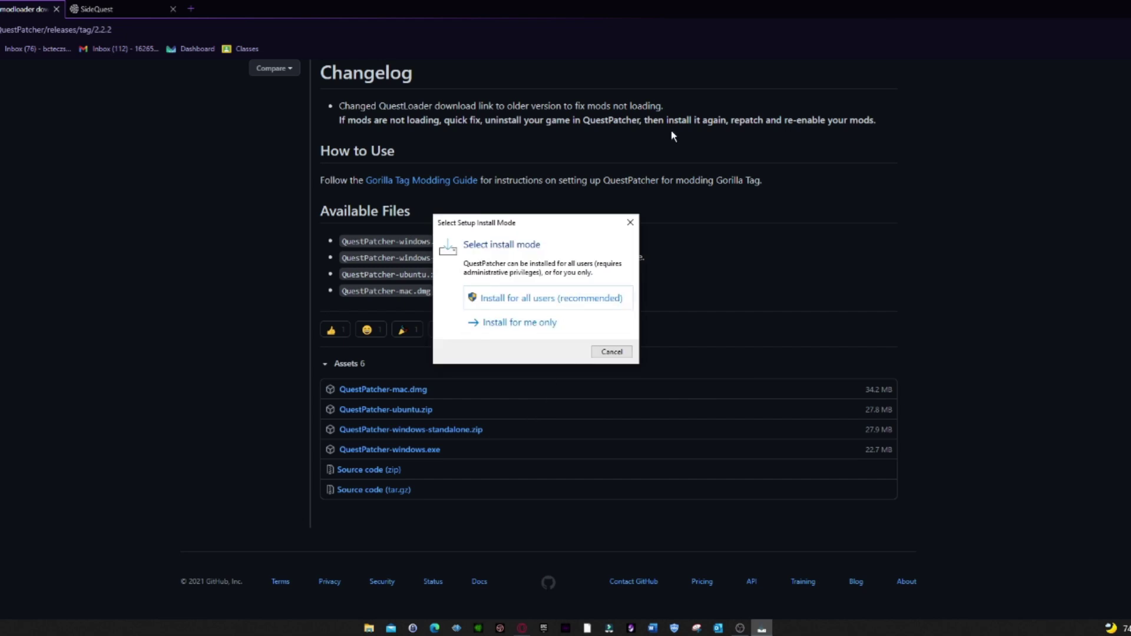
pyautogui.click(546, 323)
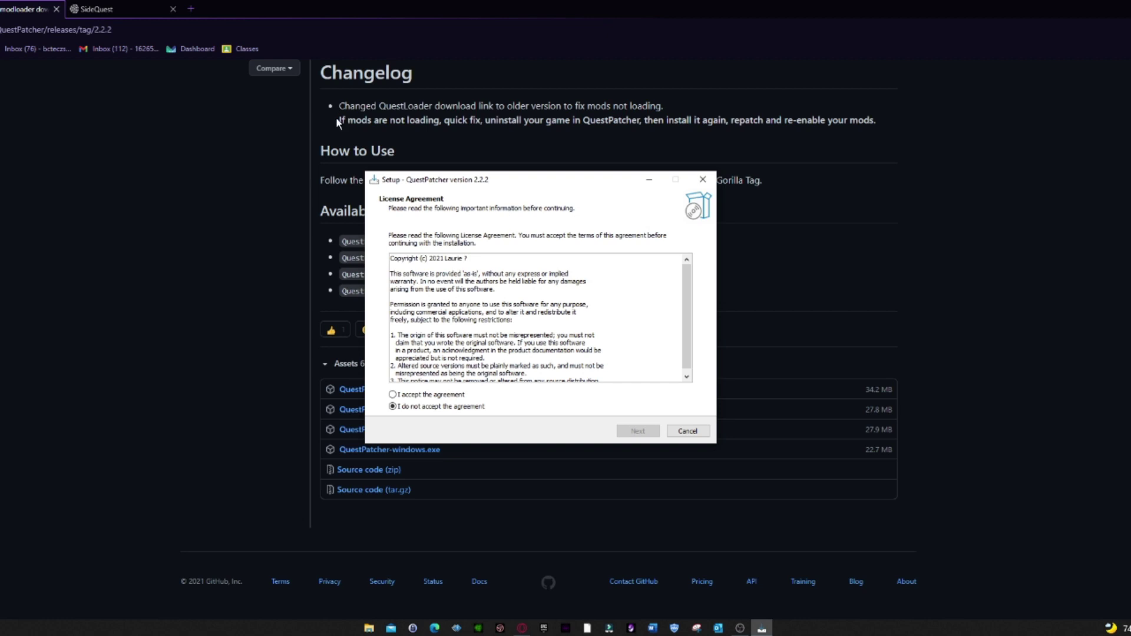
# Step: Accept the license agreement, install QuestPatcher 2.2.2 in the default folder and finish setup with Open QuestPatcher enabled
pyautogui.click(411, 398)
pyautogui.scroll(-1, 528, 331)
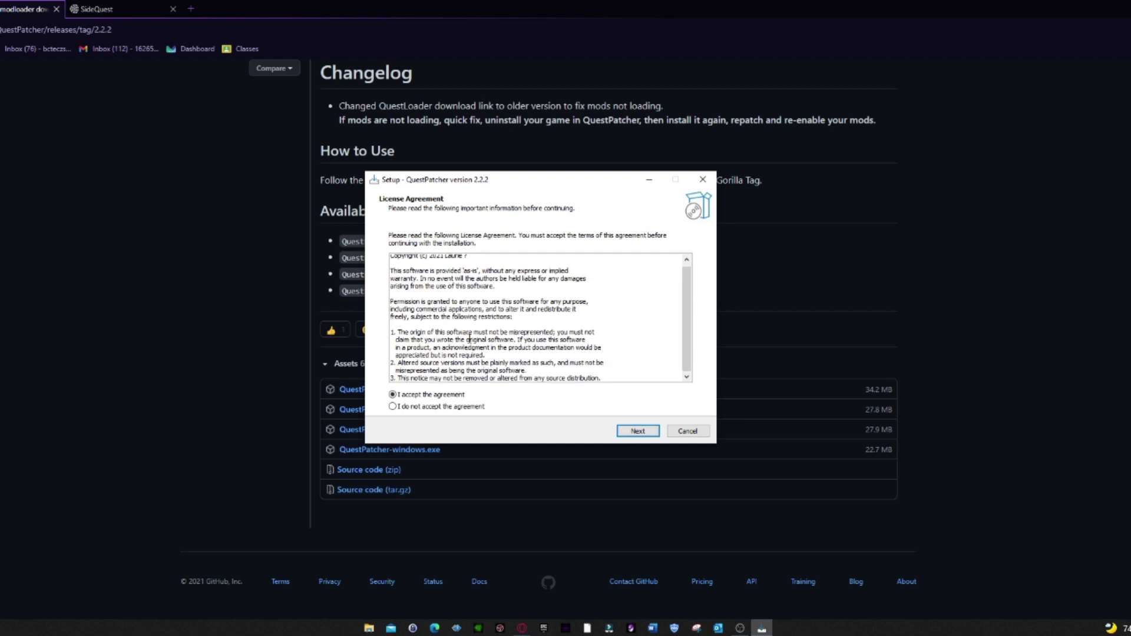
pyautogui.scroll(1, 469, 340)
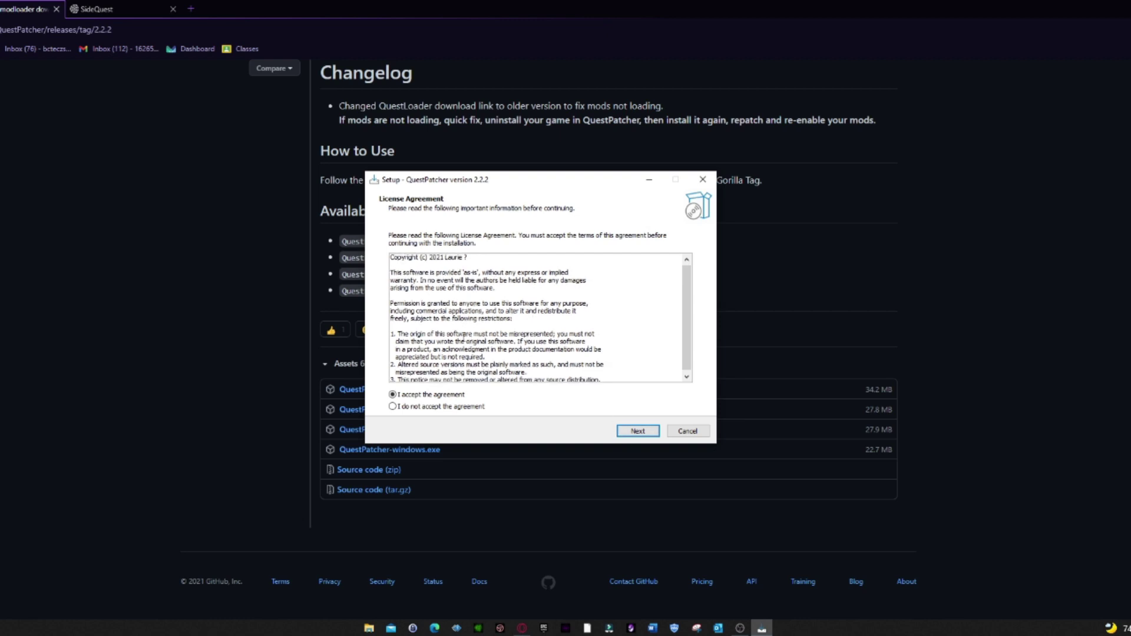
pyautogui.click(638, 431)
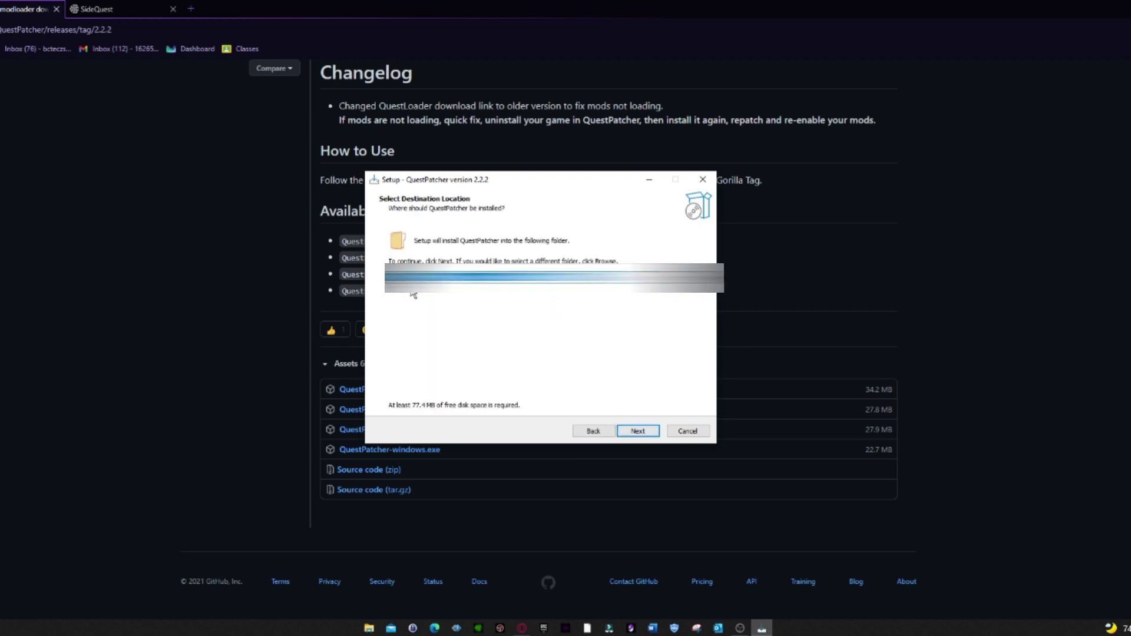
pyautogui.click(641, 434)
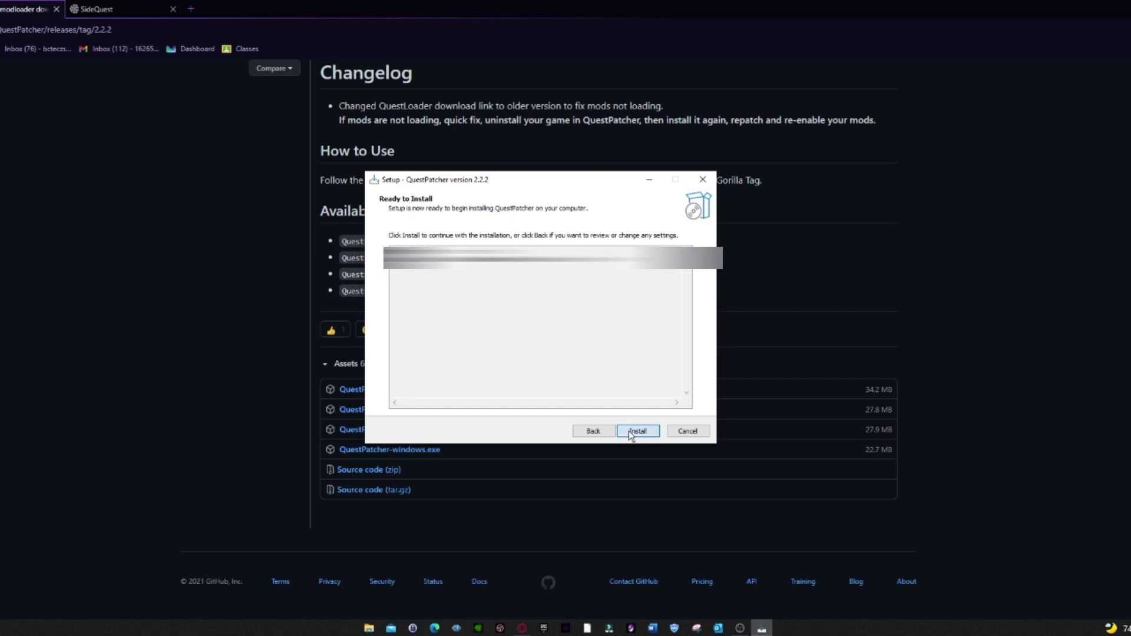
pyautogui.click(629, 431)
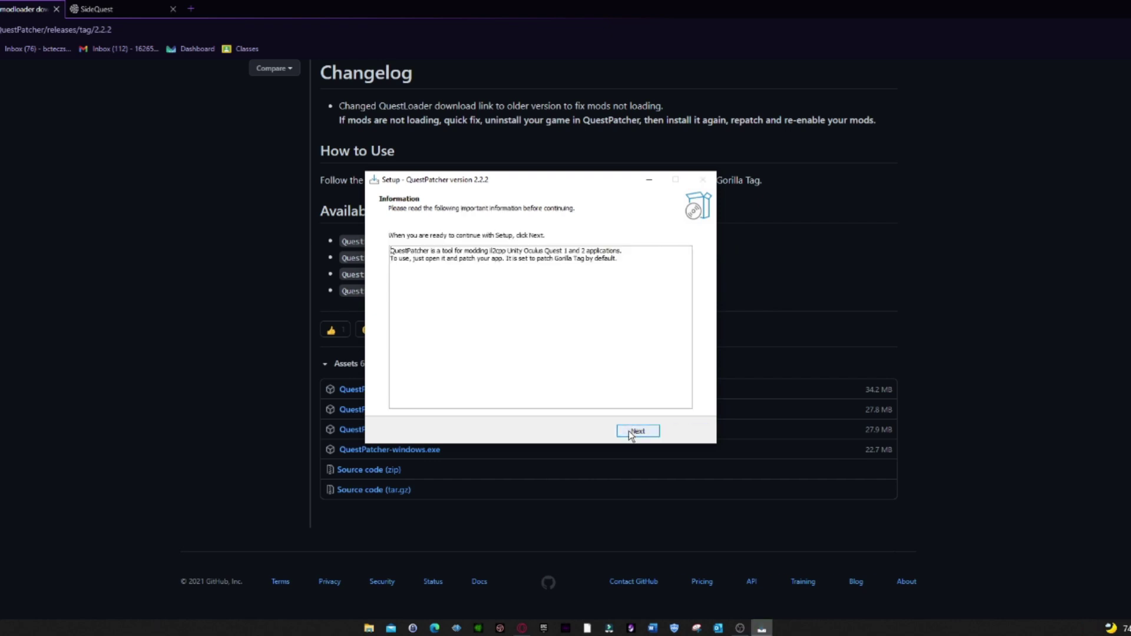
pyautogui.click(631, 434)
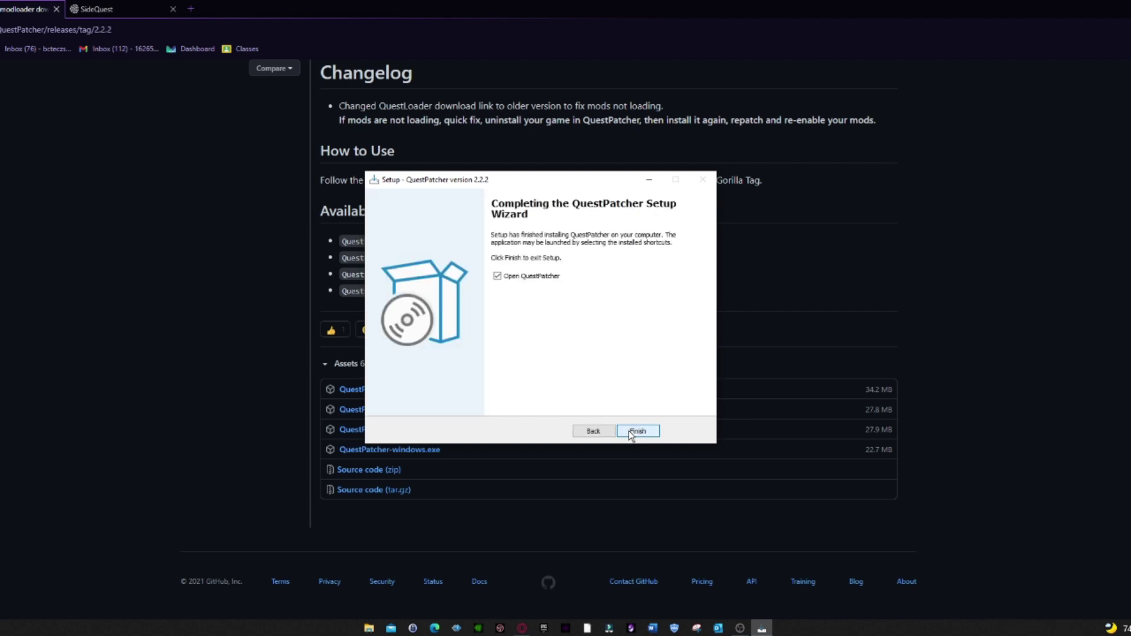
pyautogui.click(631, 434)
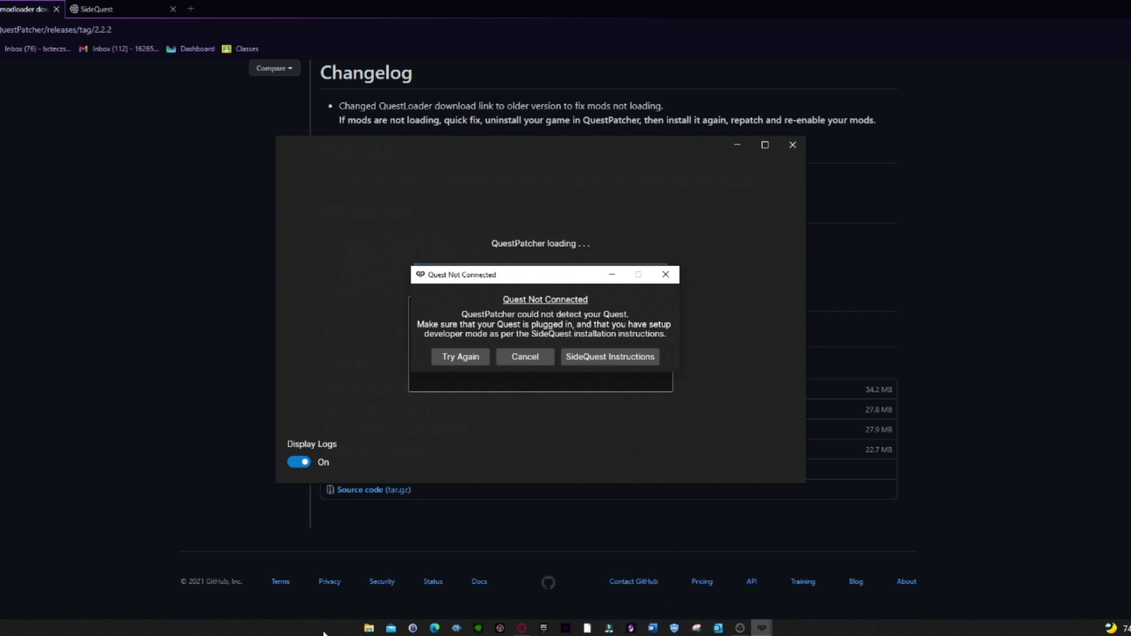
# Step: Check the headset connection in SideQuest, close it, and retry detecting the Quest in QuestPatcher
pyautogui.press('super+s')
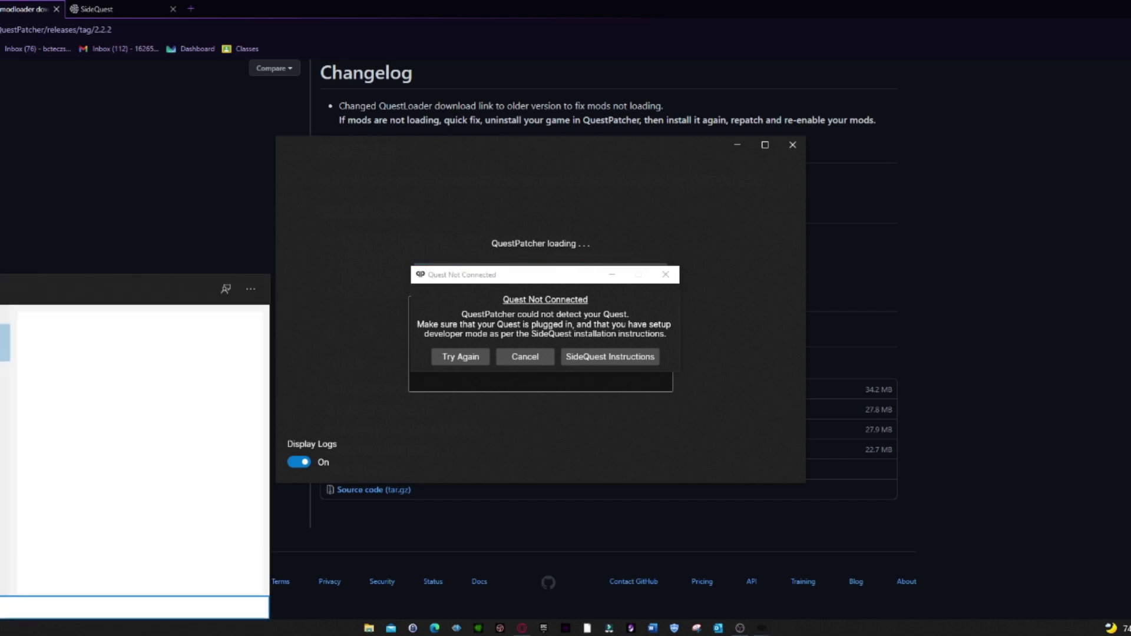
pyautogui.press('Return')
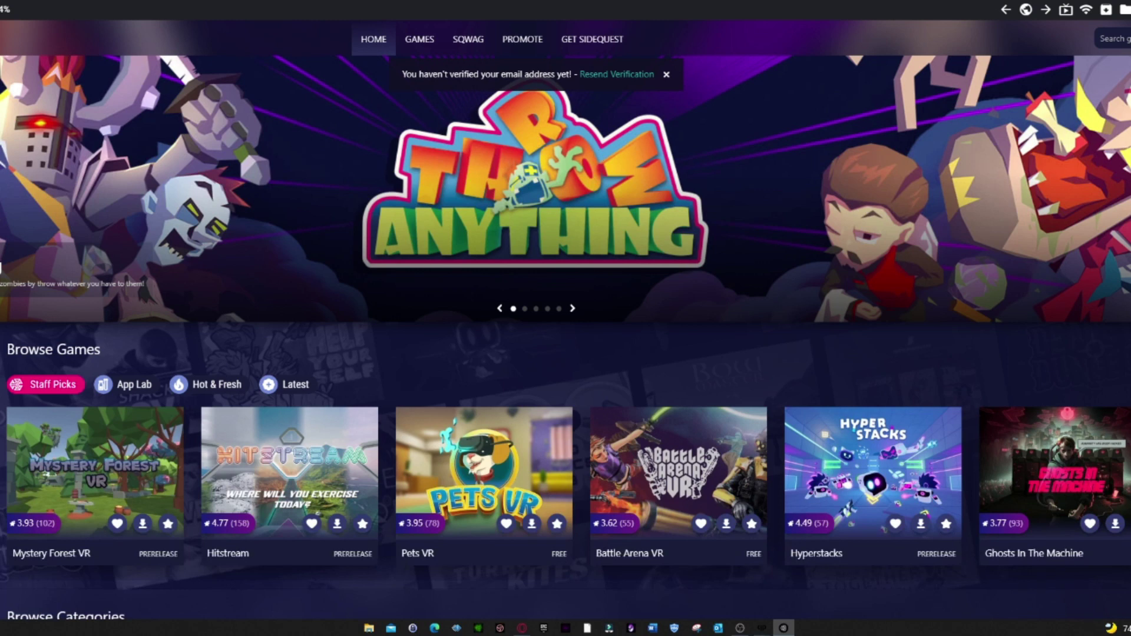
pyautogui.hotkey('alt', 'F4')
pyautogui.click(909, 479)
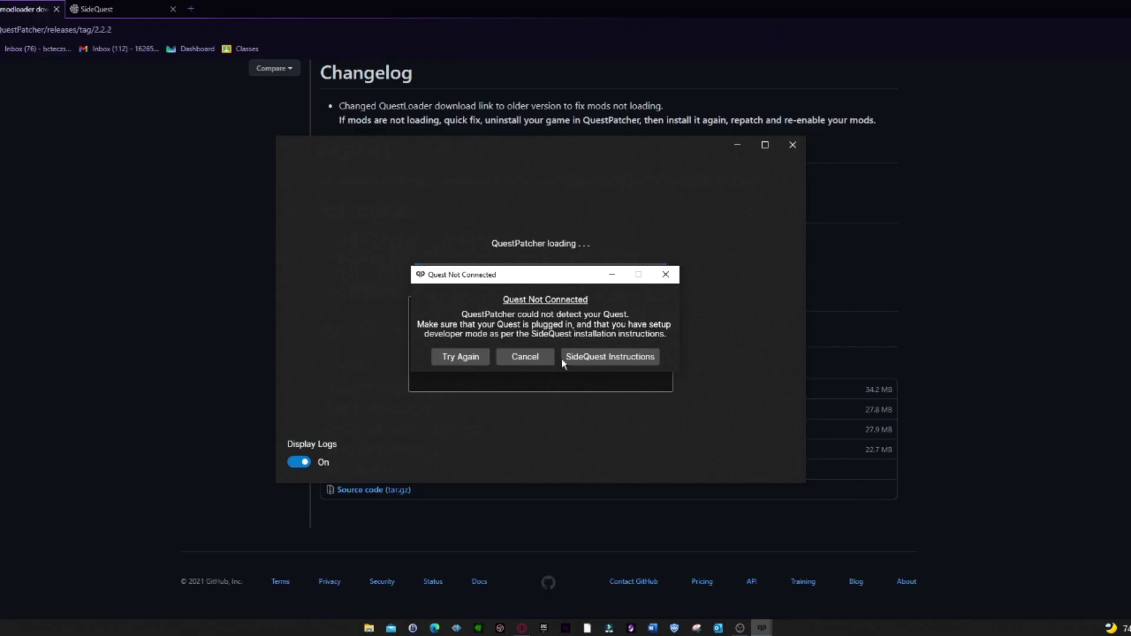
pyautogui.click(464, 357)
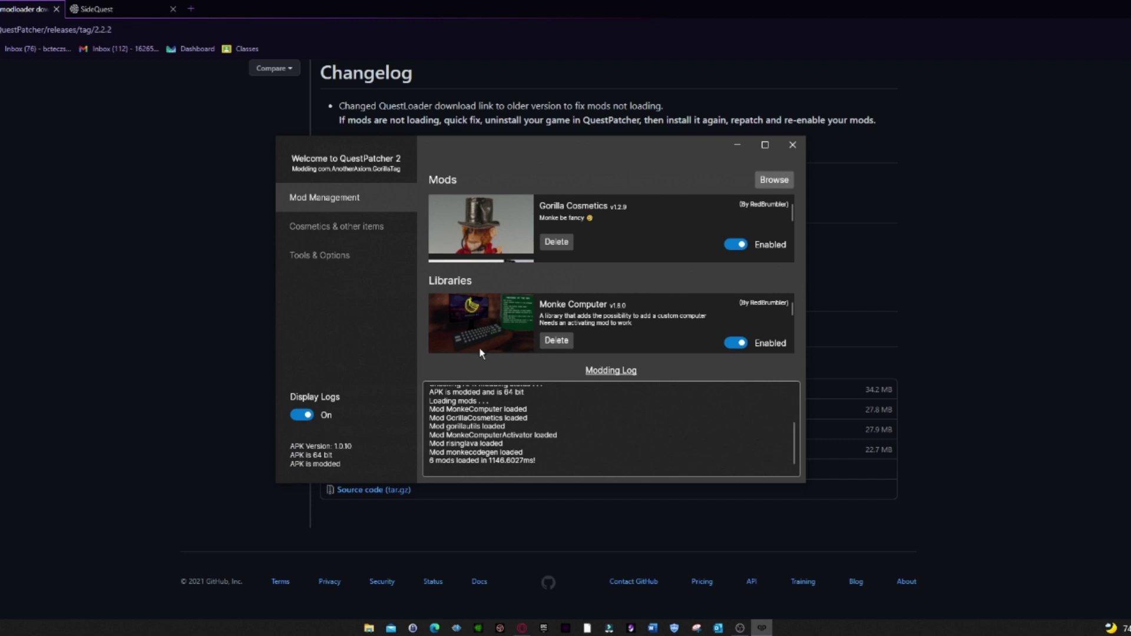
# Step: Look through the list of mods installed for Gorilla Tag in QuestPatcher's Mod Management
pyautogui.scroll(-2, 631, 210)
pyautogui.scroll(2, 584, 256)
pyautogui.scroll(-3, 601, 236)
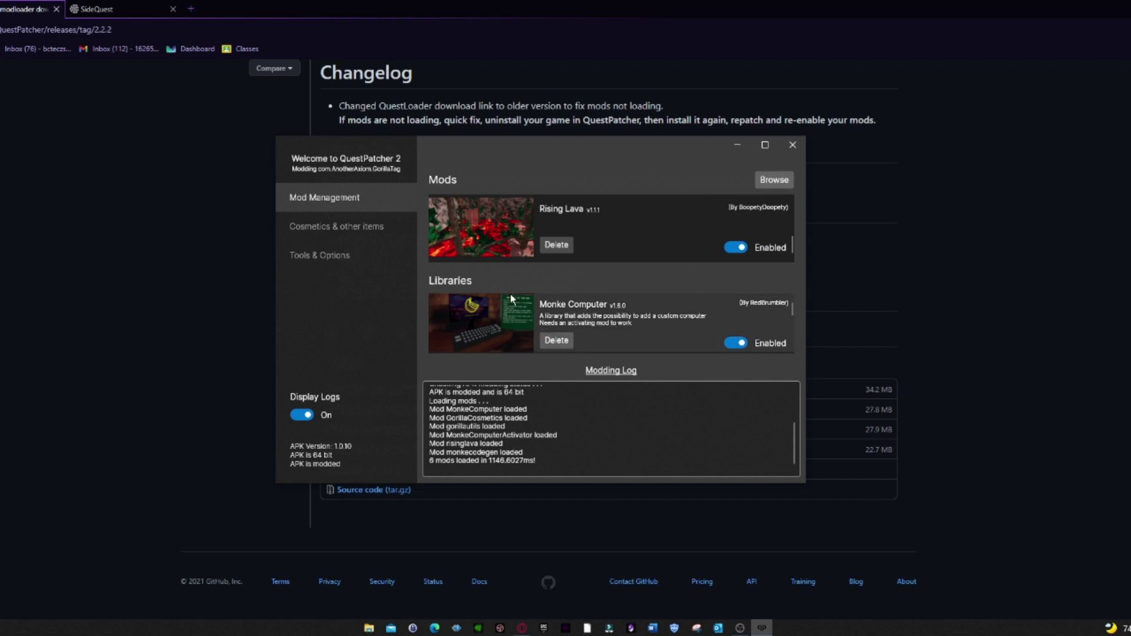
pyautogui.scroll(3, 468, 228)
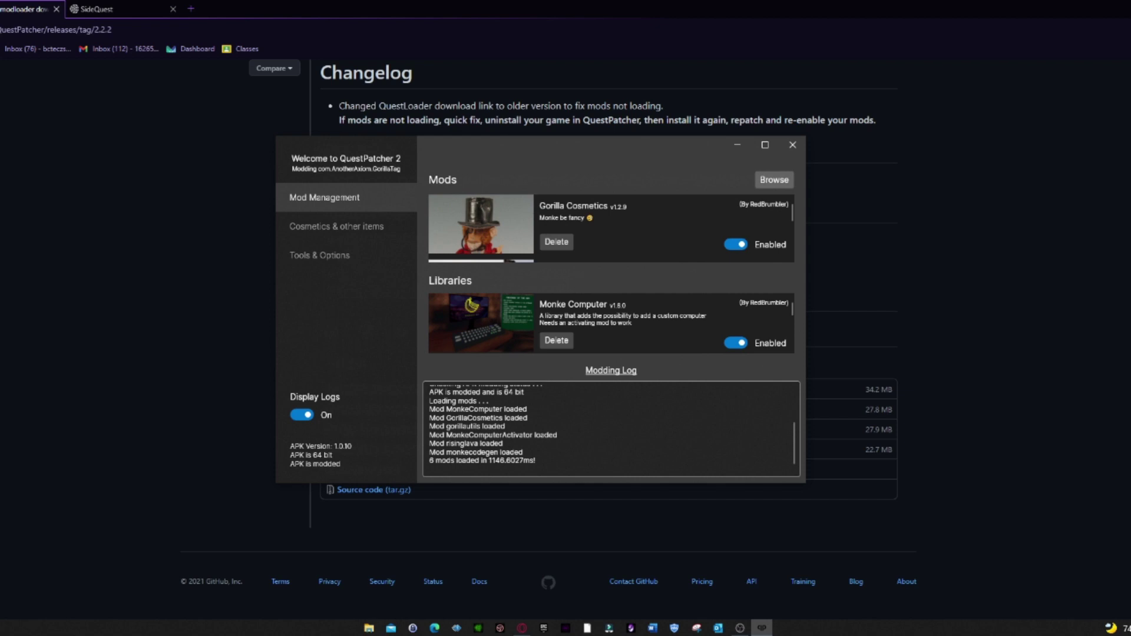
pyautogui.scroll(-3, 642, 228)
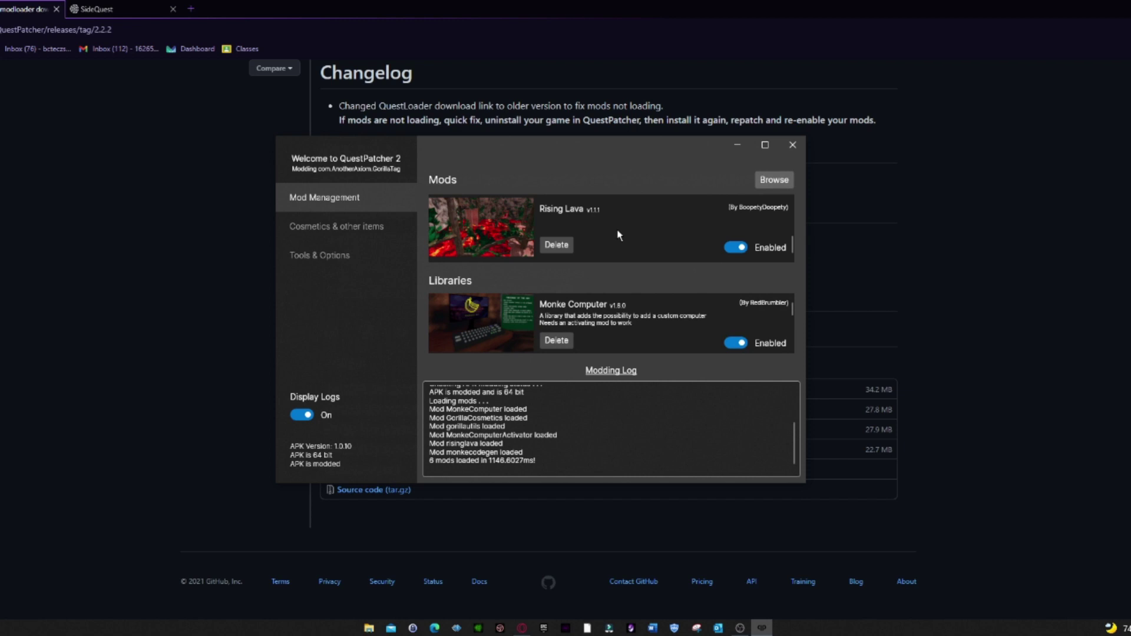
pyautogui.scroll(3, 531, 248)
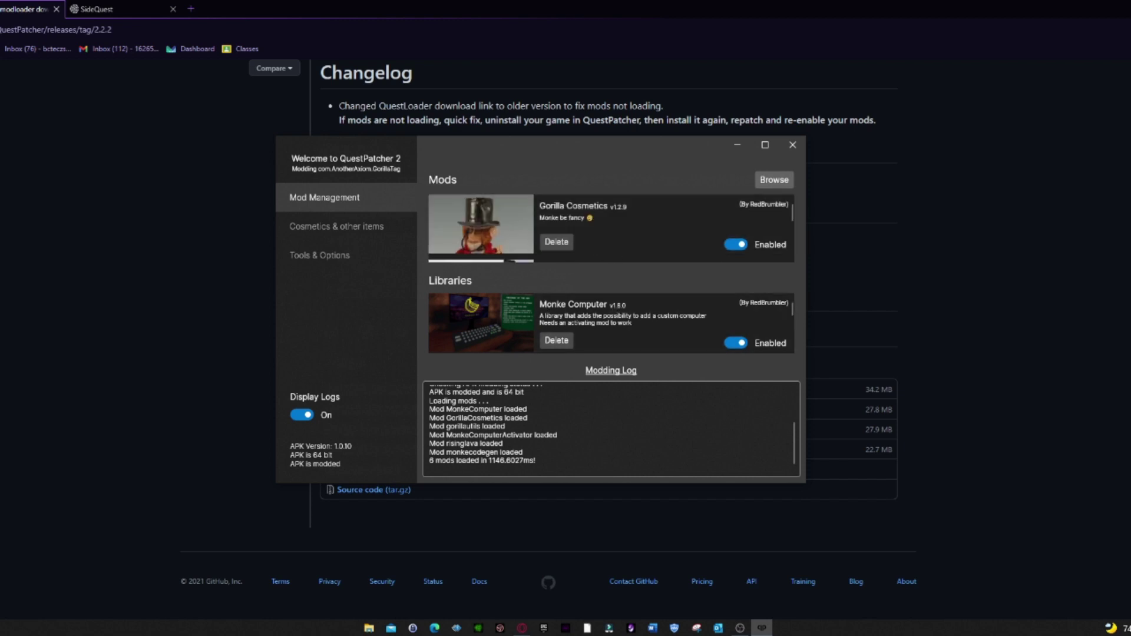
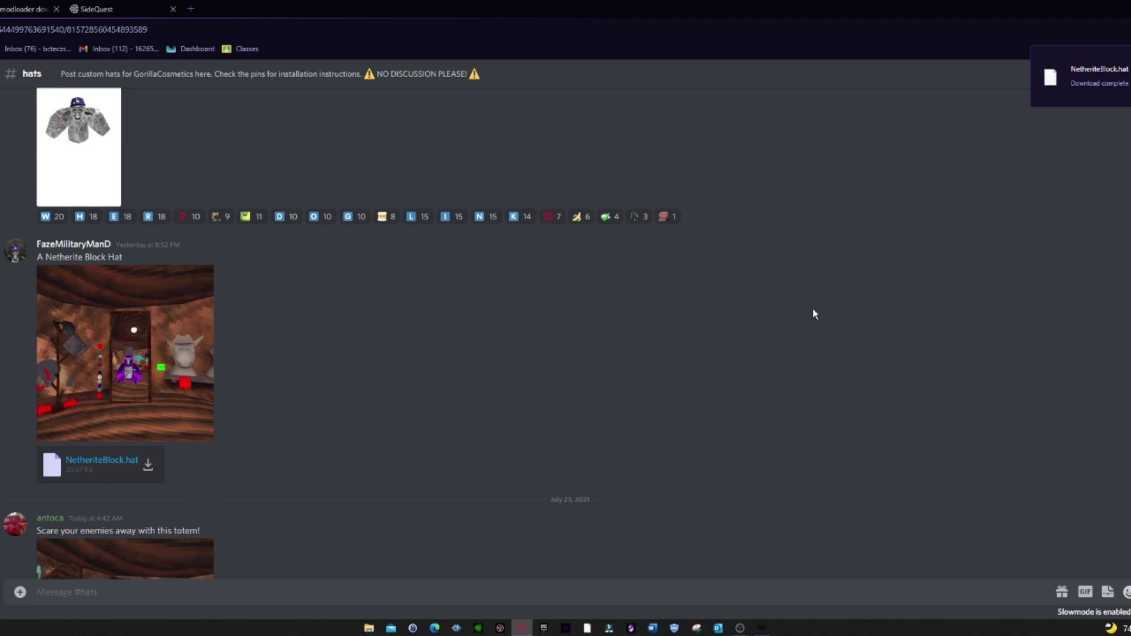
# Step: Try to add the downloaded NetheriteBlock.hat to QuestPatcher's mods from the Downloads folder, and close the folder
pyautogui.click(1090, 77)
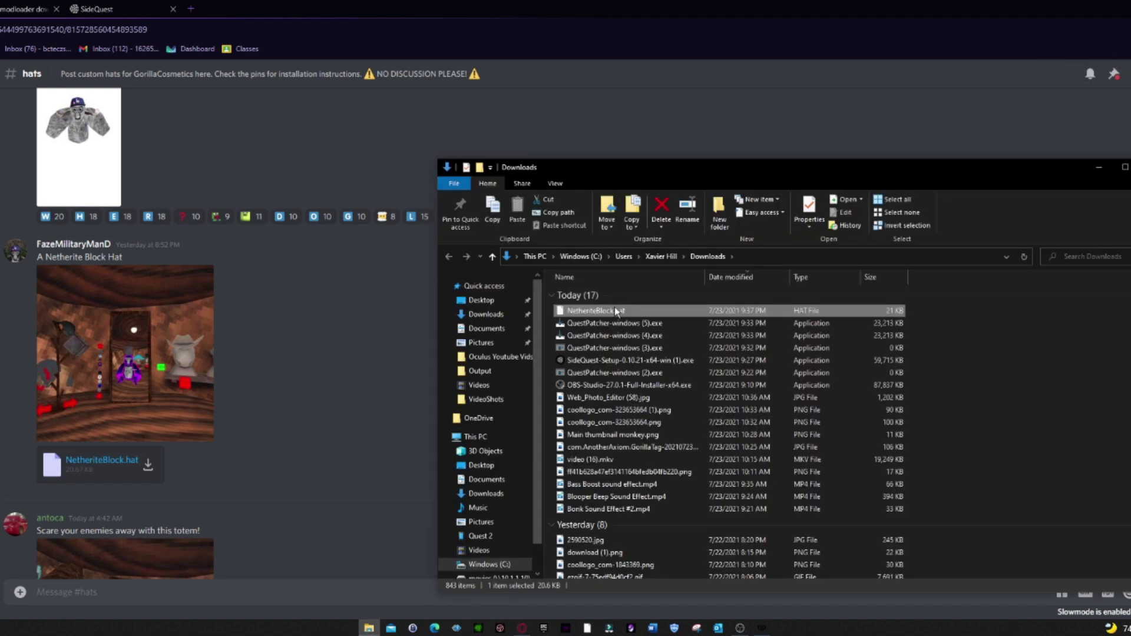
pyautogui.click(769, 626)
pyautogui.moveTo(510, 148); pyautogui.dragTo(214, 201)
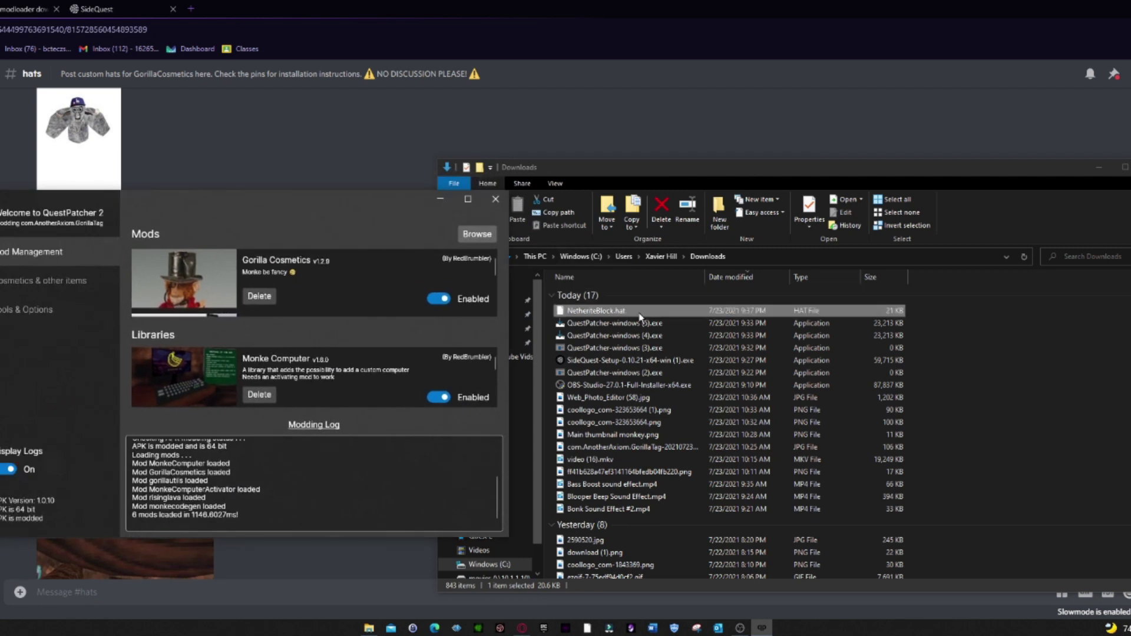
pyautogui.moveTo(641, 312); pyautogui.dragTo(314, 273)
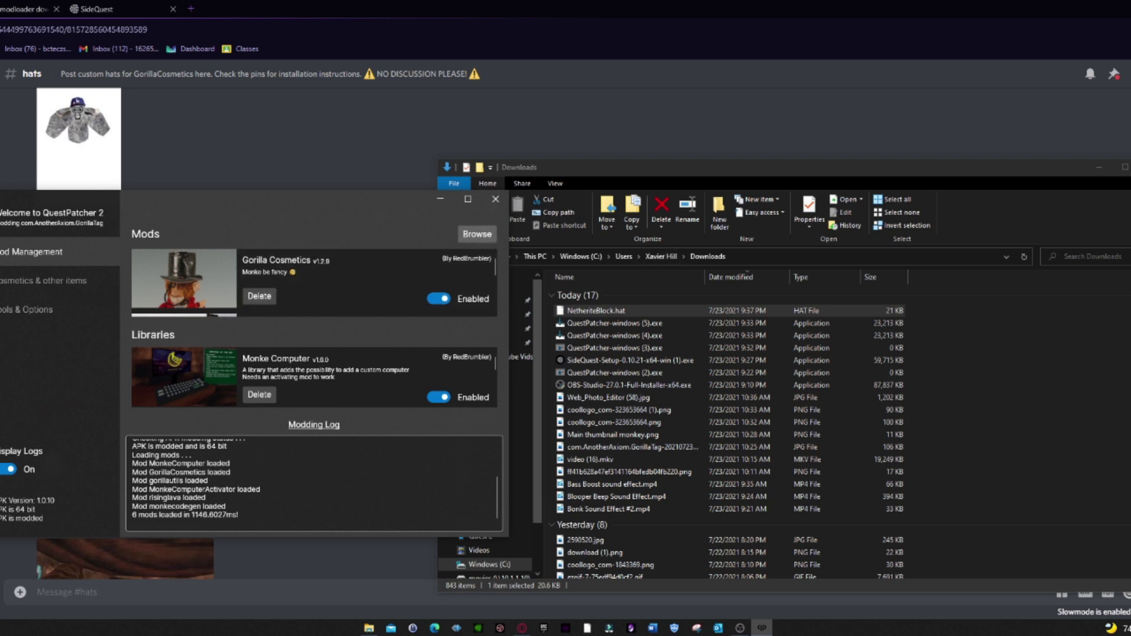
pyautogui.hotkey('alt', 'F4')
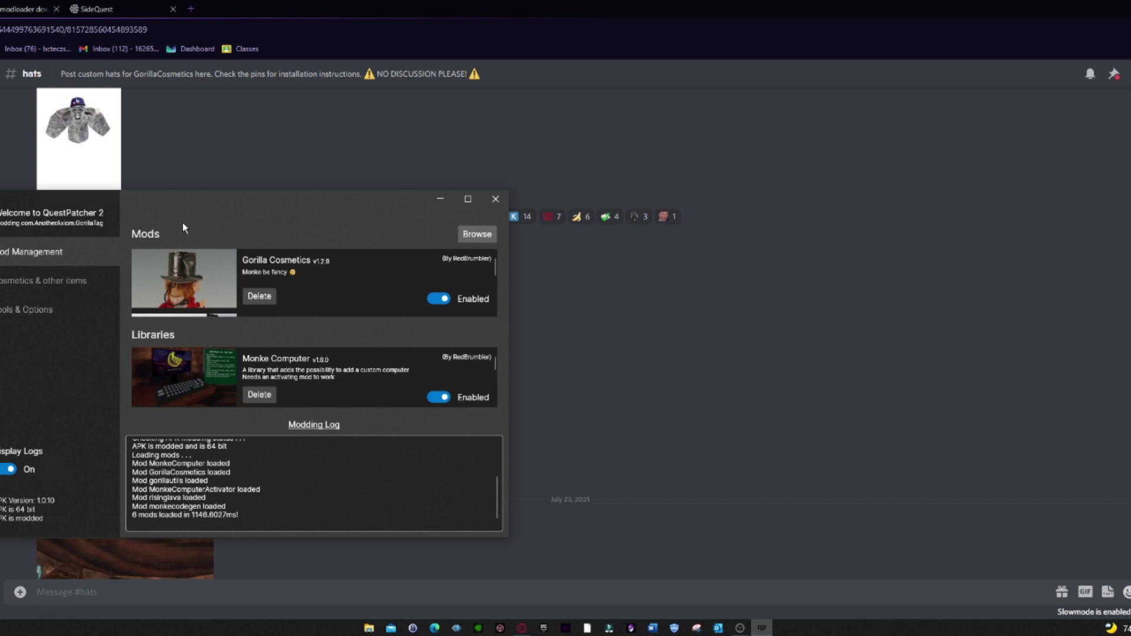
pyautogui.moveTo(183, 205); pyautogui.dragTo(426, 142)
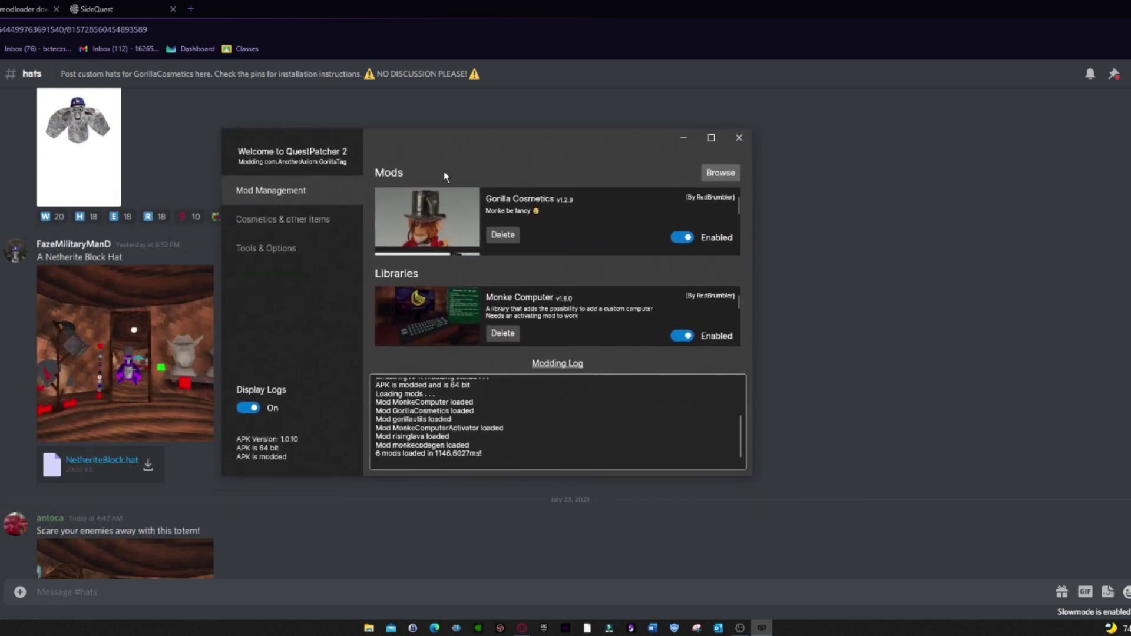